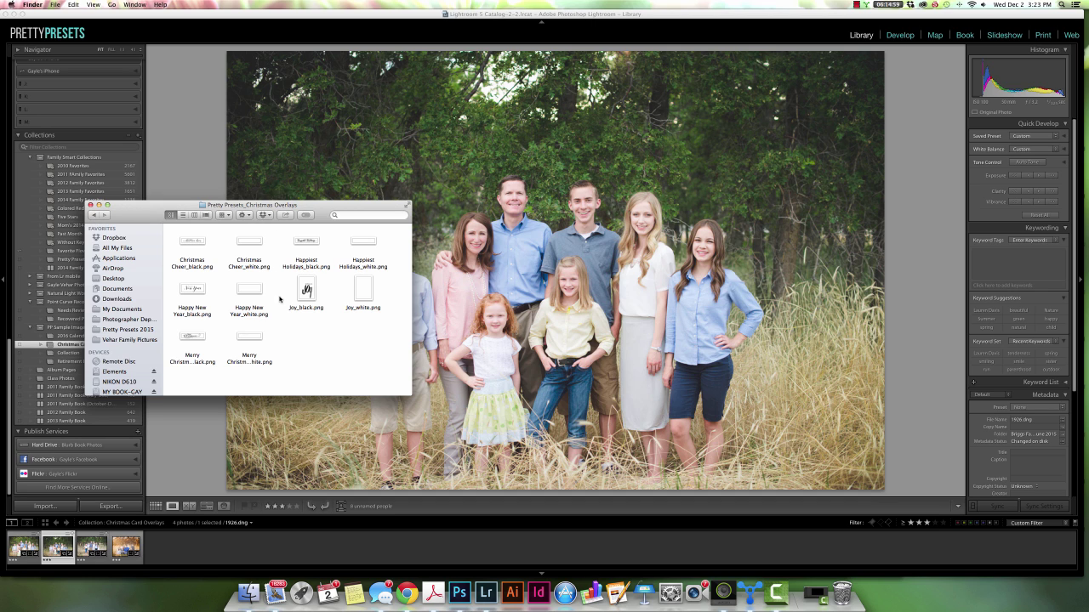
Step: Switch from the Christmas Overlays folder window to Lightroom
click(308, 317)
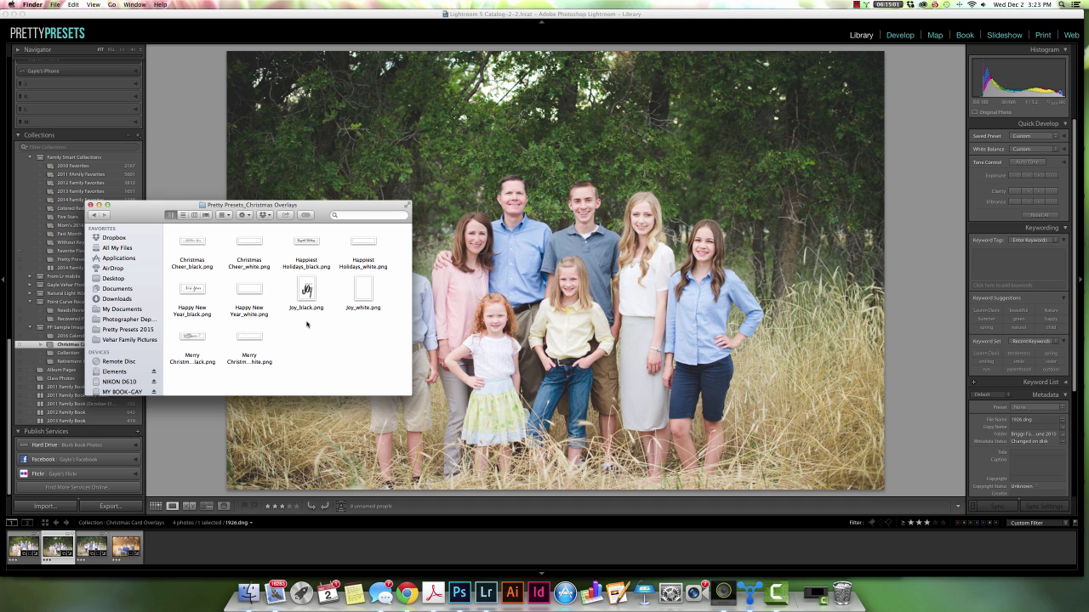
click(232, 17)
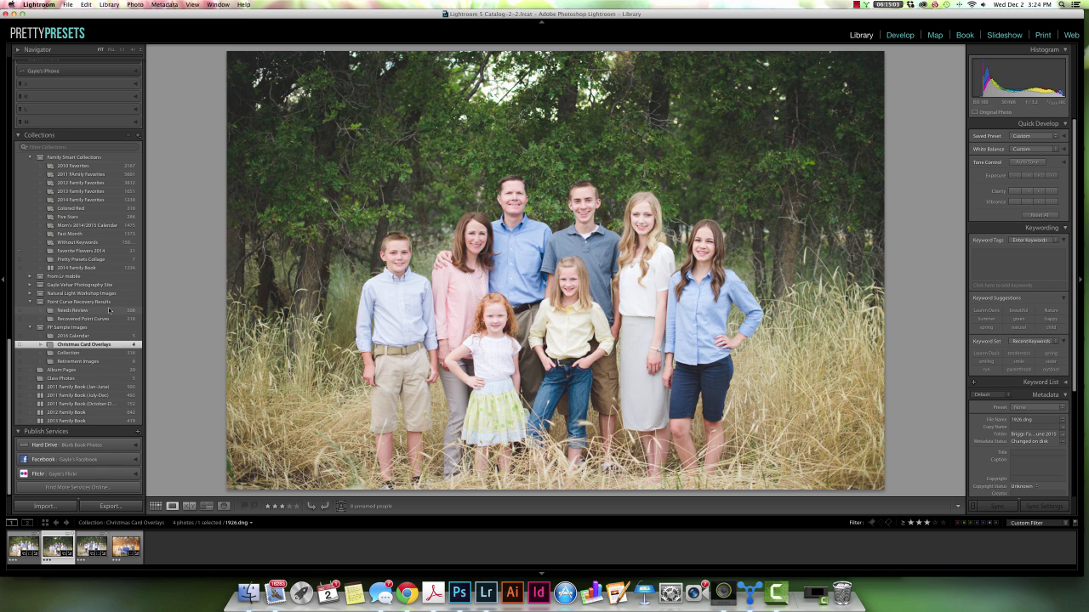
scroll(111, 344, down, 1)
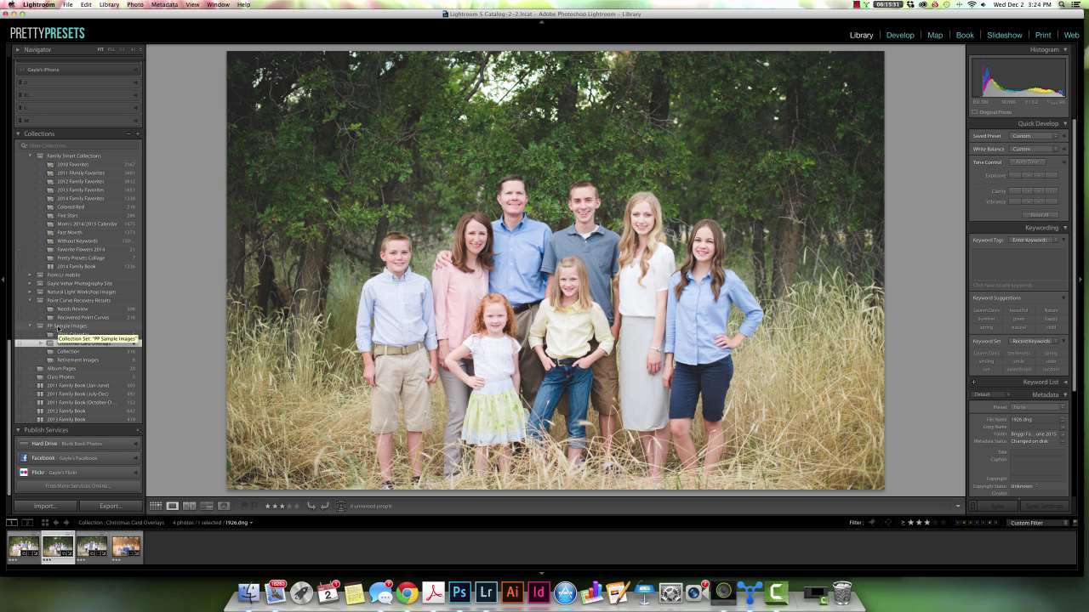
Step: Collapse and re-expand the Collections list
click(19, 135)
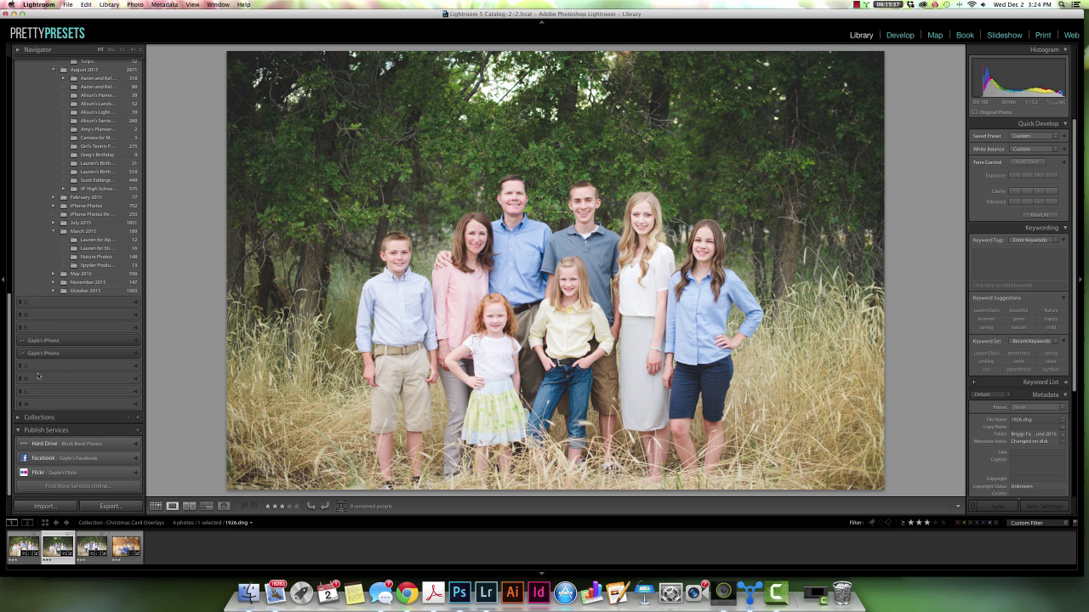
click(15, 419)
scroll(77, 323, down, 5)
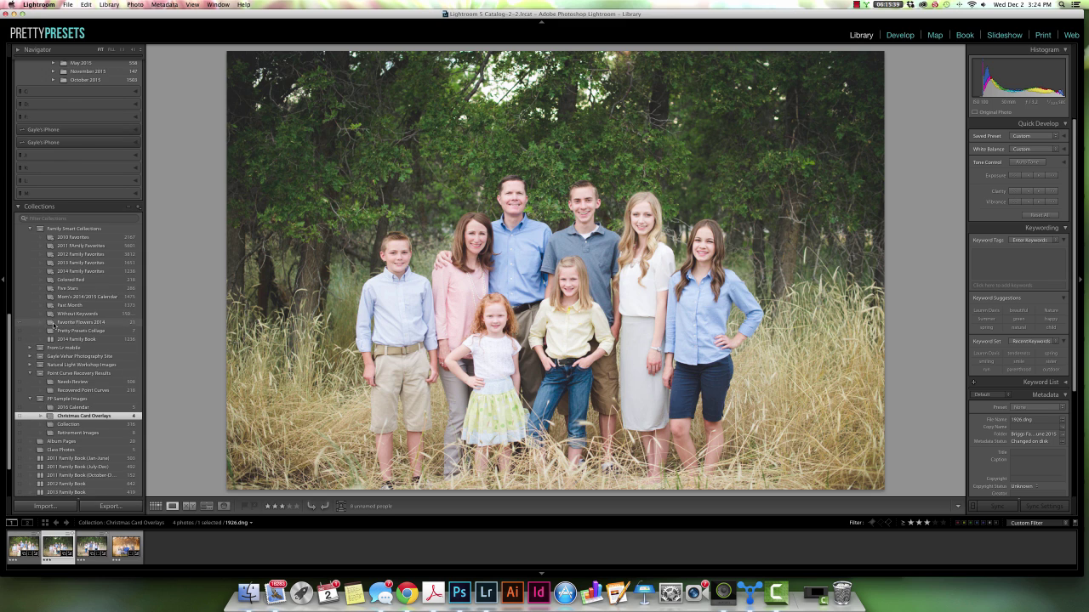
click(43, 303)
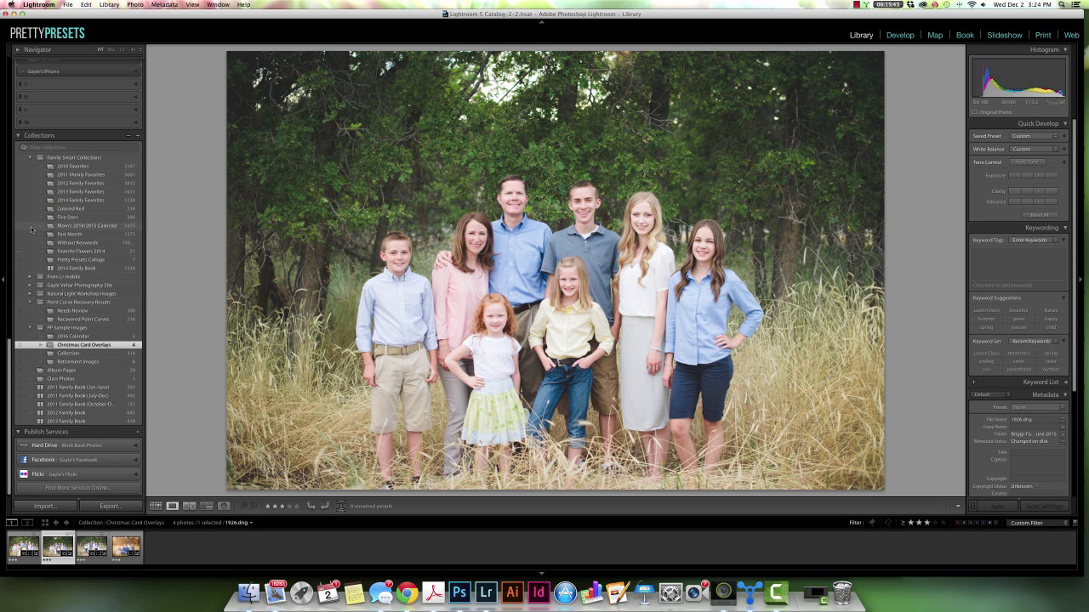
right_click(77, 328)
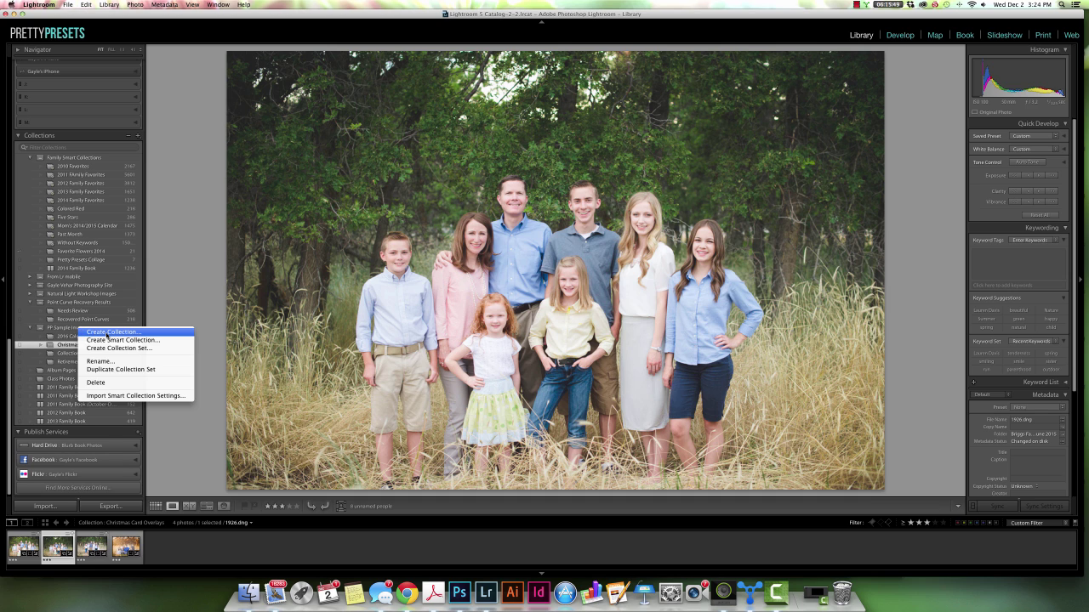
click(108, 332)
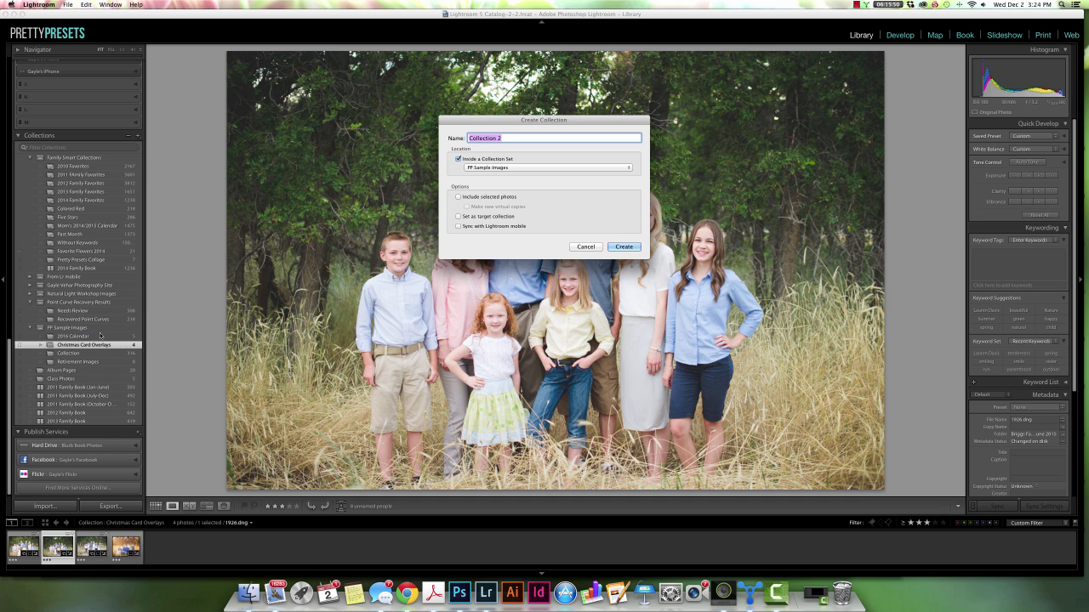
click(459, 160)
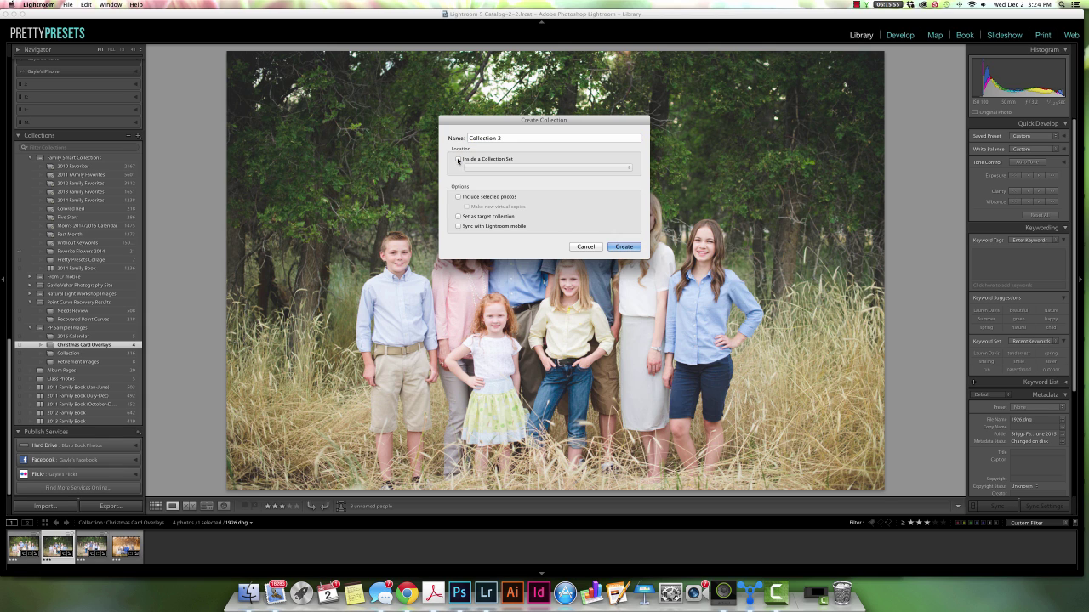
click(458, 160)
triple_click(467, 139)
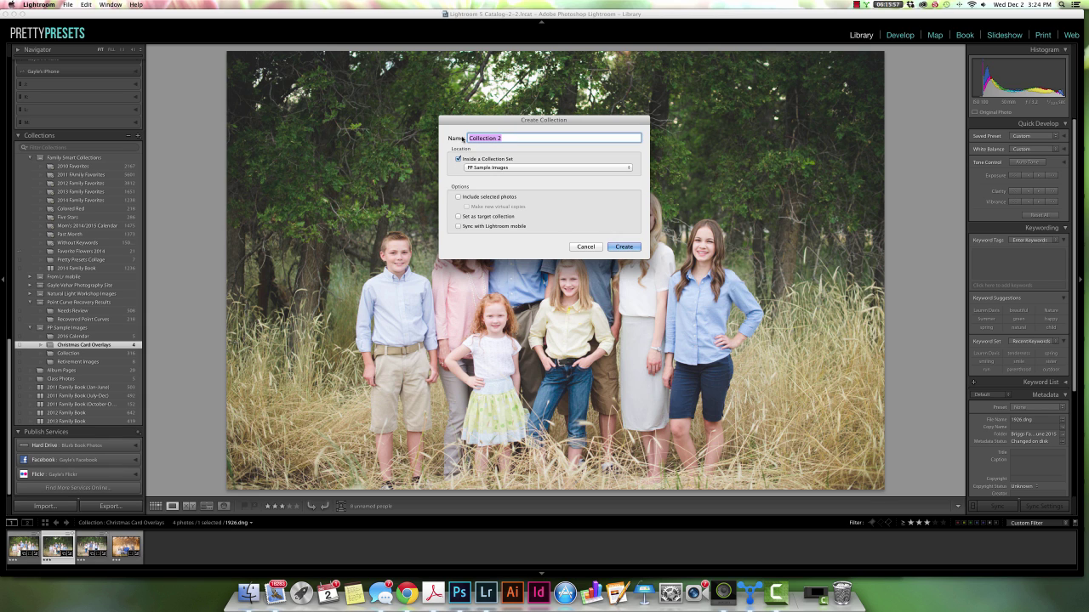
text(Family Photos)
click(583, 247)
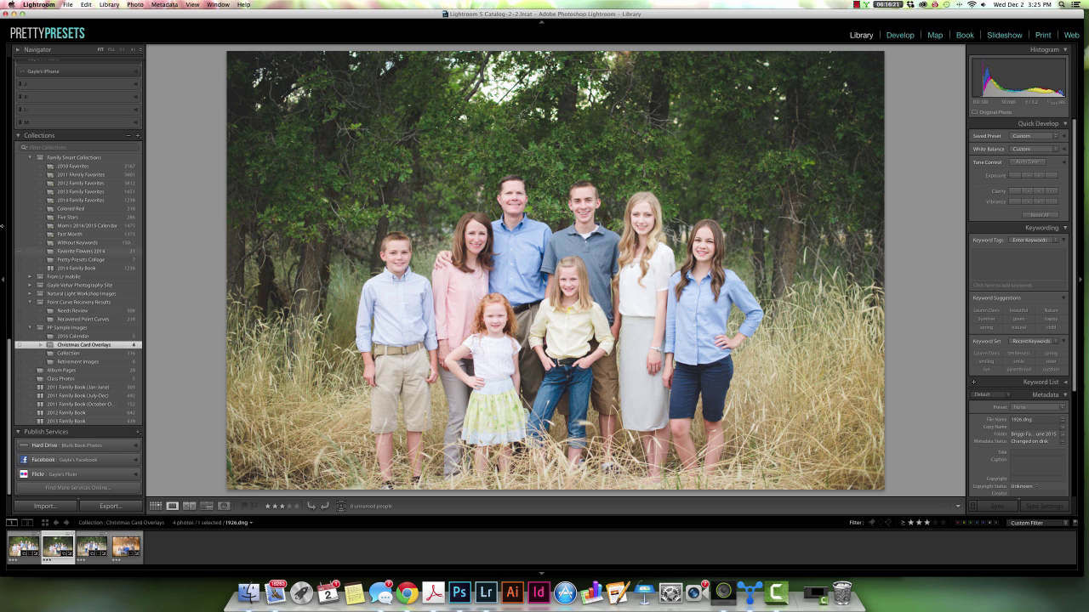
Step: Open the Print module and choose the FB Timeline Cover_5vert template from the Blog Templates
scroll(93, 184, up, 15)
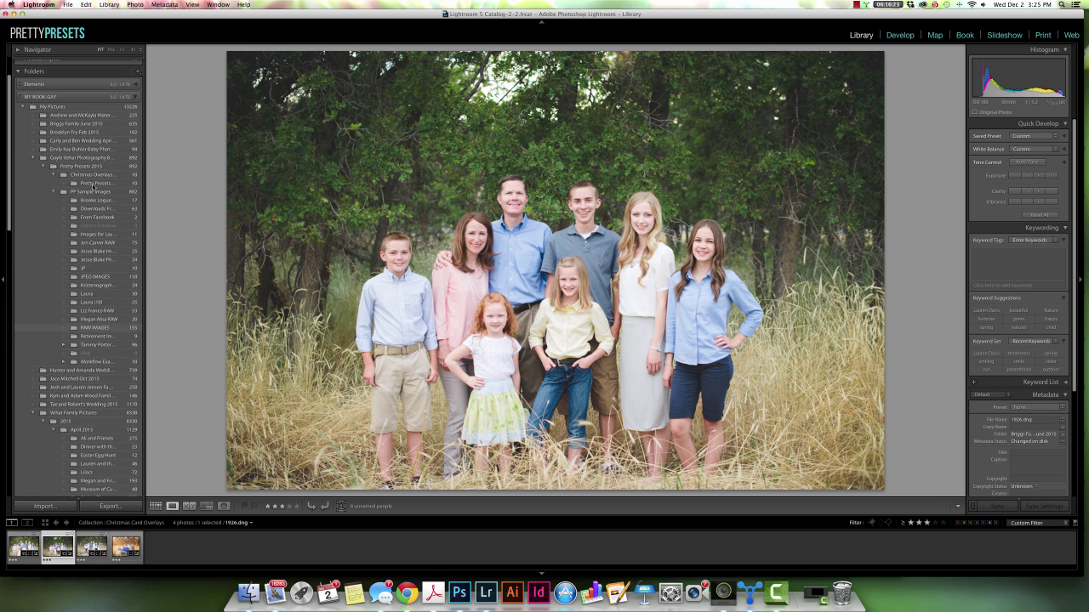
scroll(69, 231, up, 1)
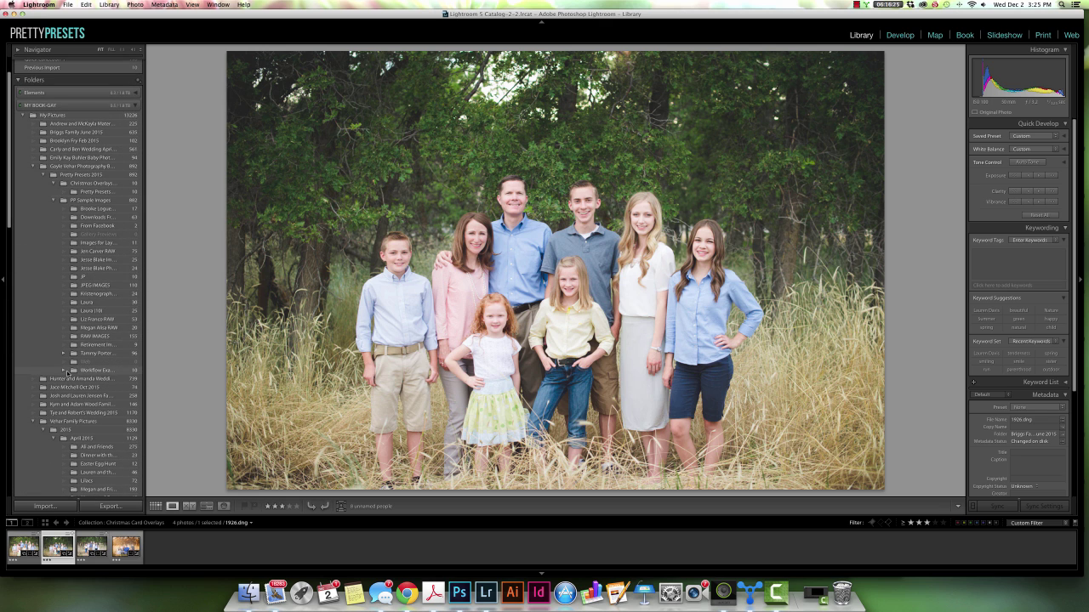
scroll(68, 371, down, 15)
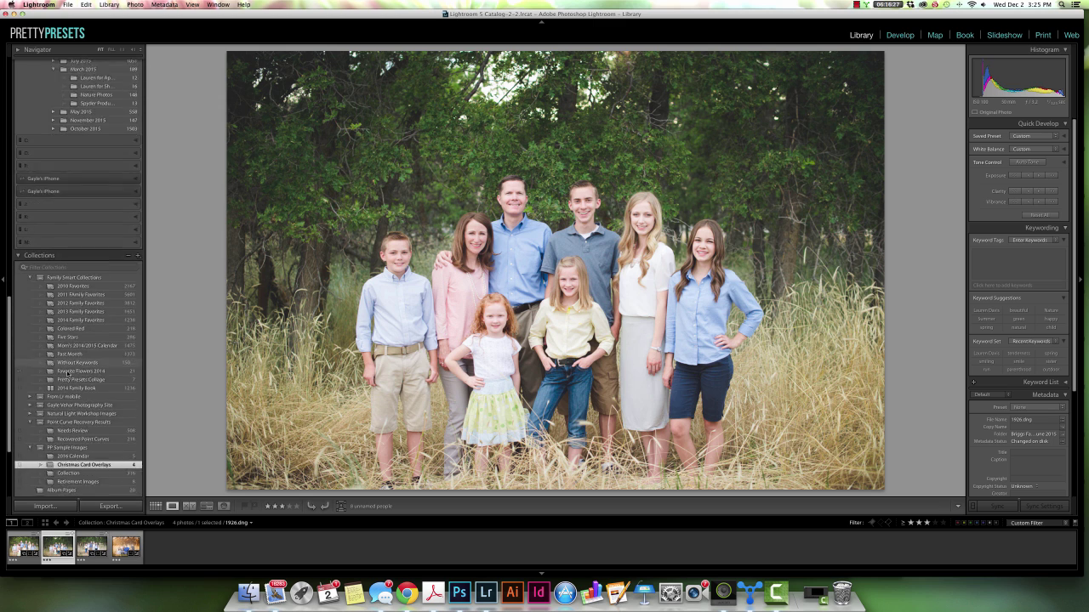
scroll(68, 373, down, 5)
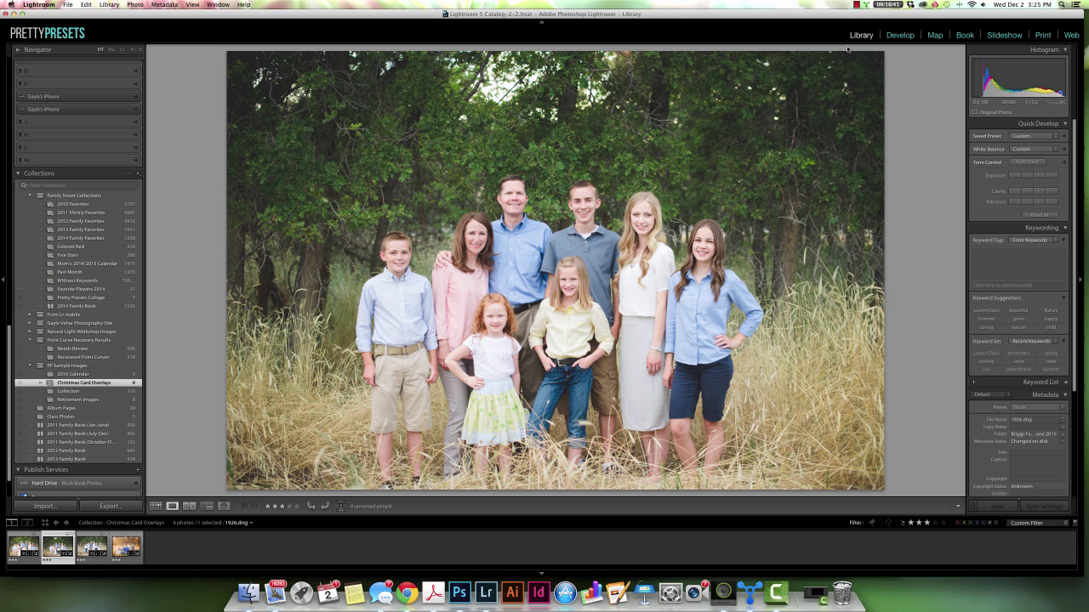
click(1043, 36)
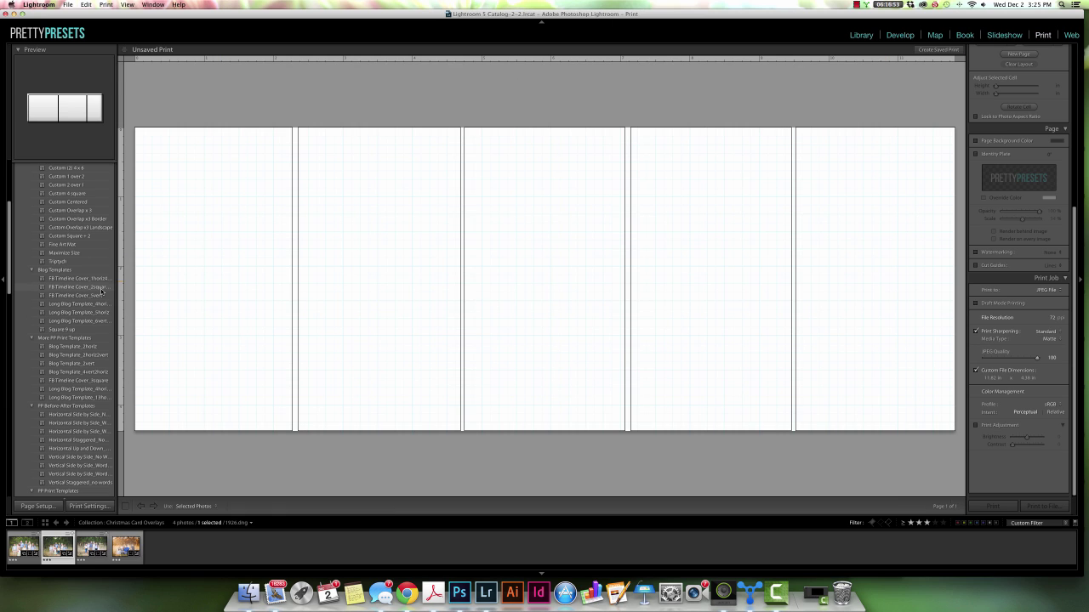
scroll(99, 292, up, 3)
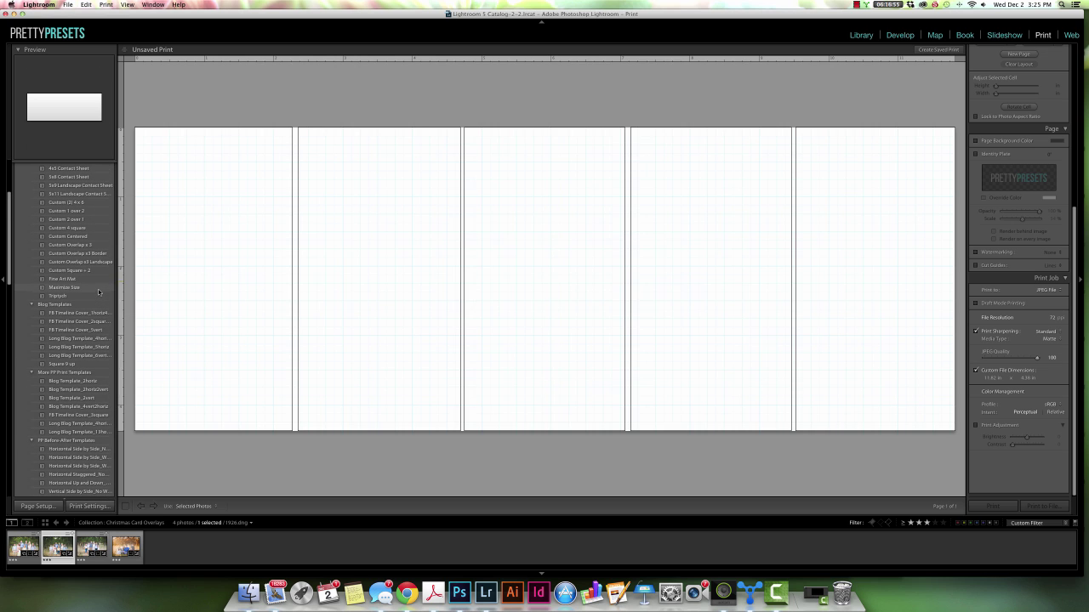
click(70, 340)
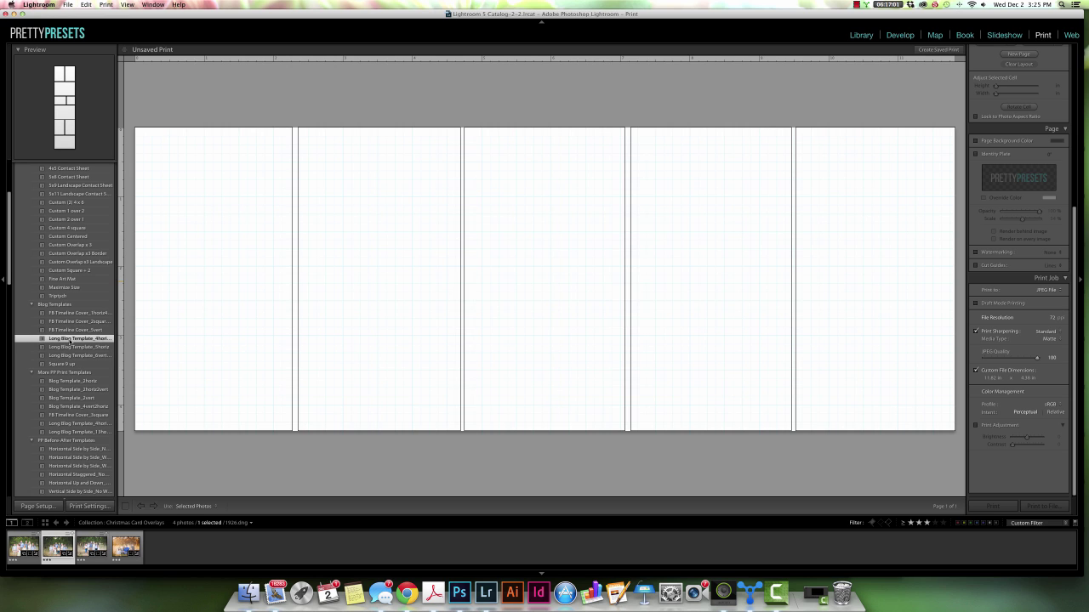
click(70, 330)
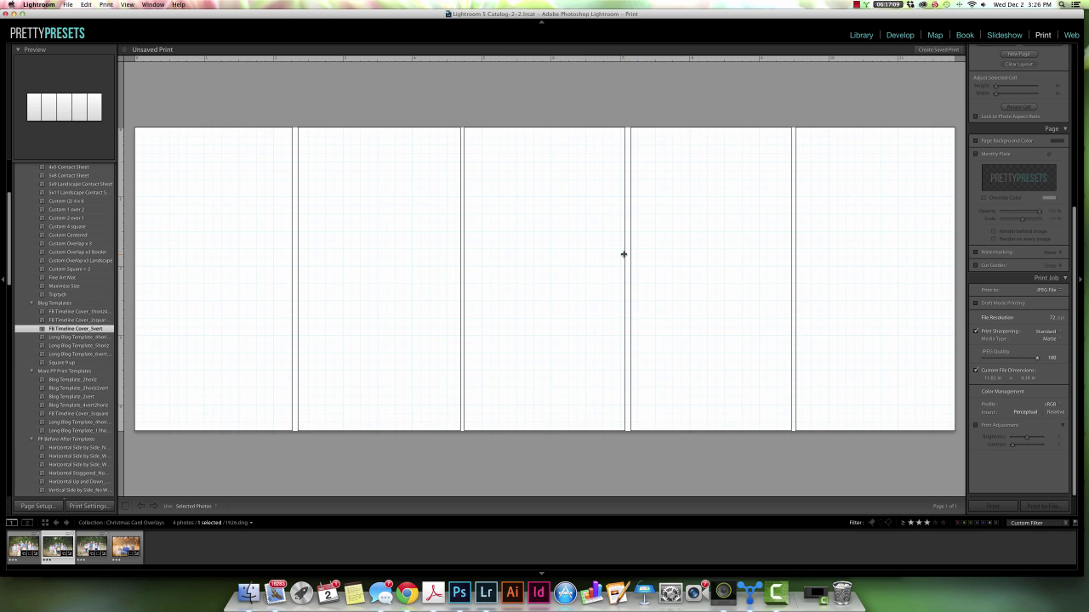
Step: Set the print job's custom file dimensions to 7 in by 5 in
click(1064, 280)
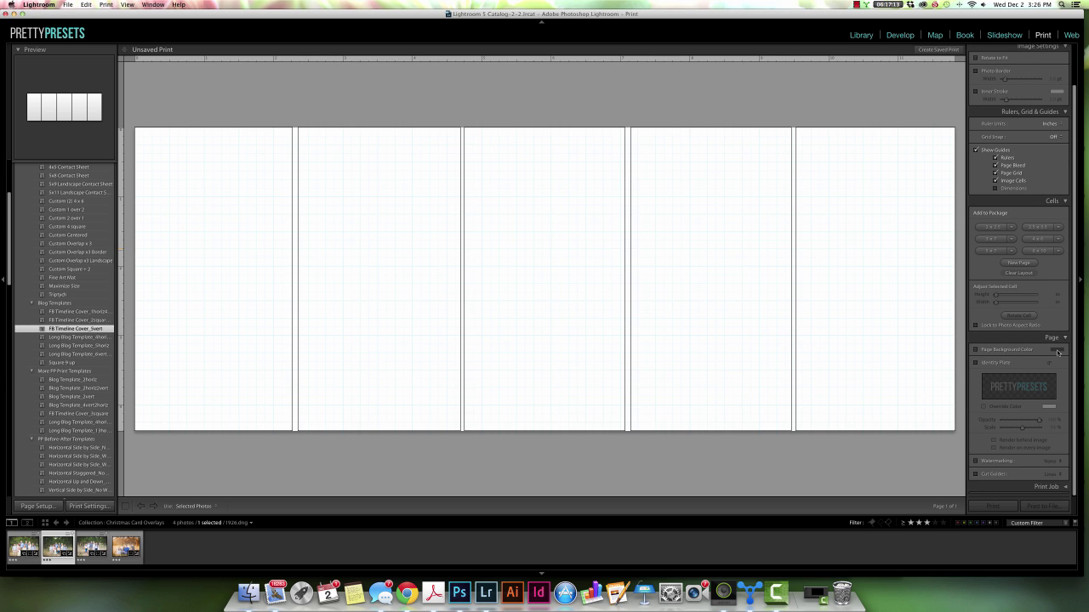
click(1055, 486)
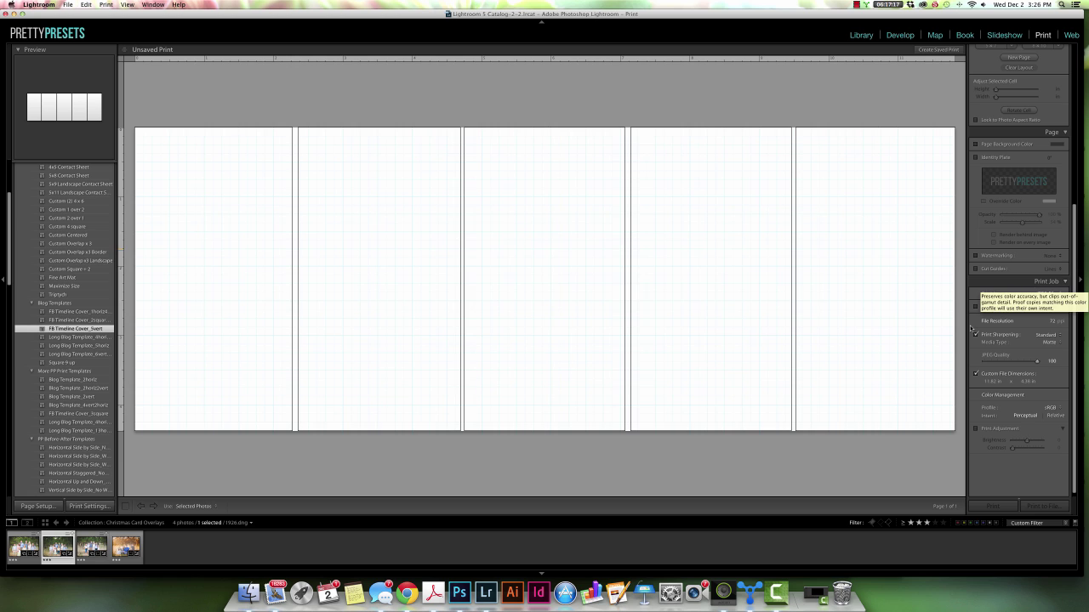
click(989, 382)
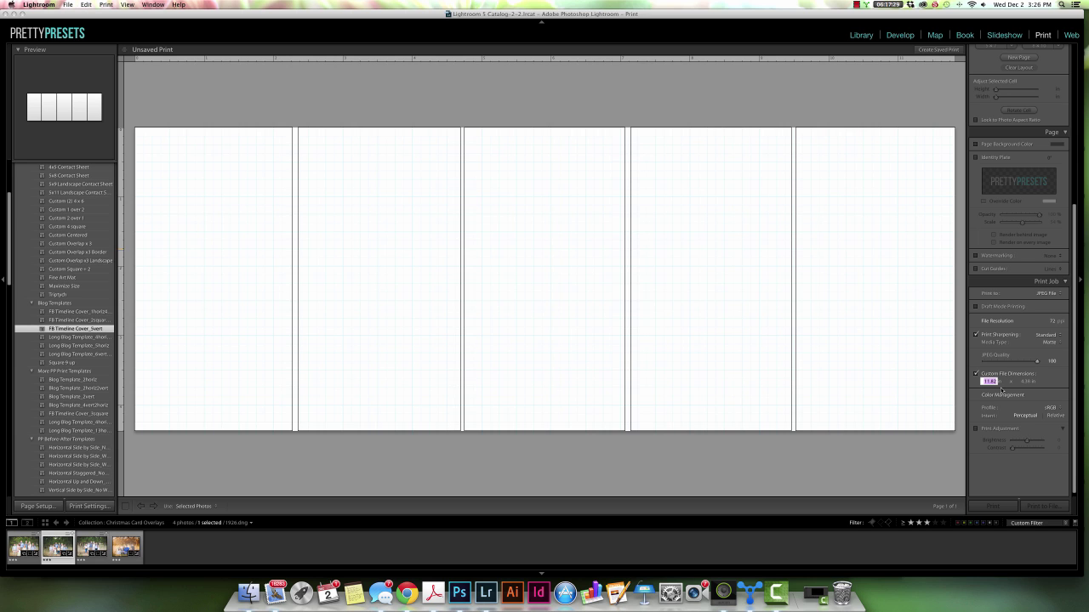
text(7)
key(Tab)
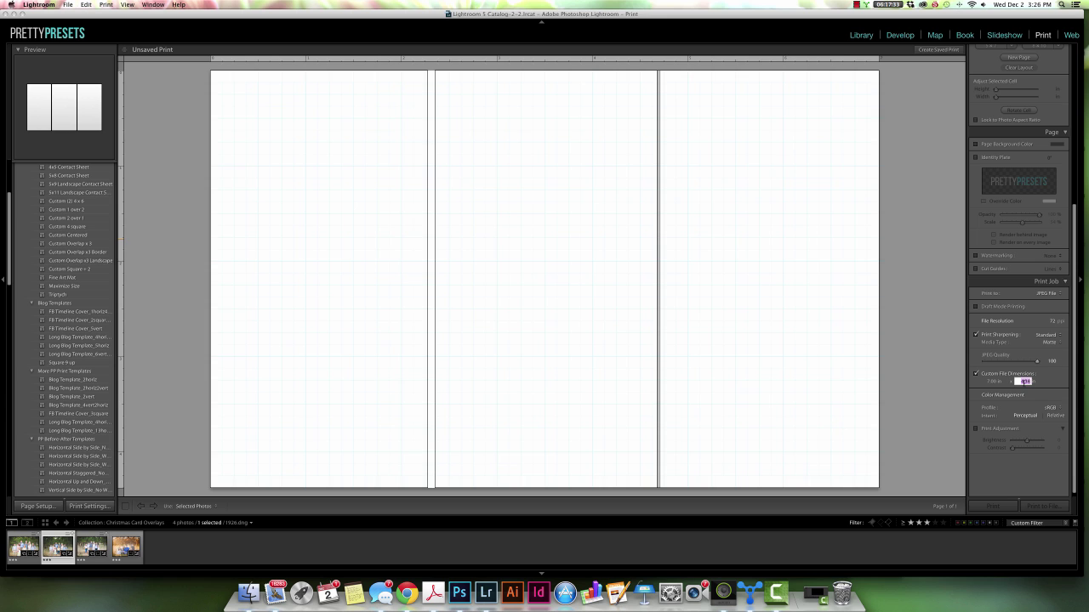
text(5)
key(Return)
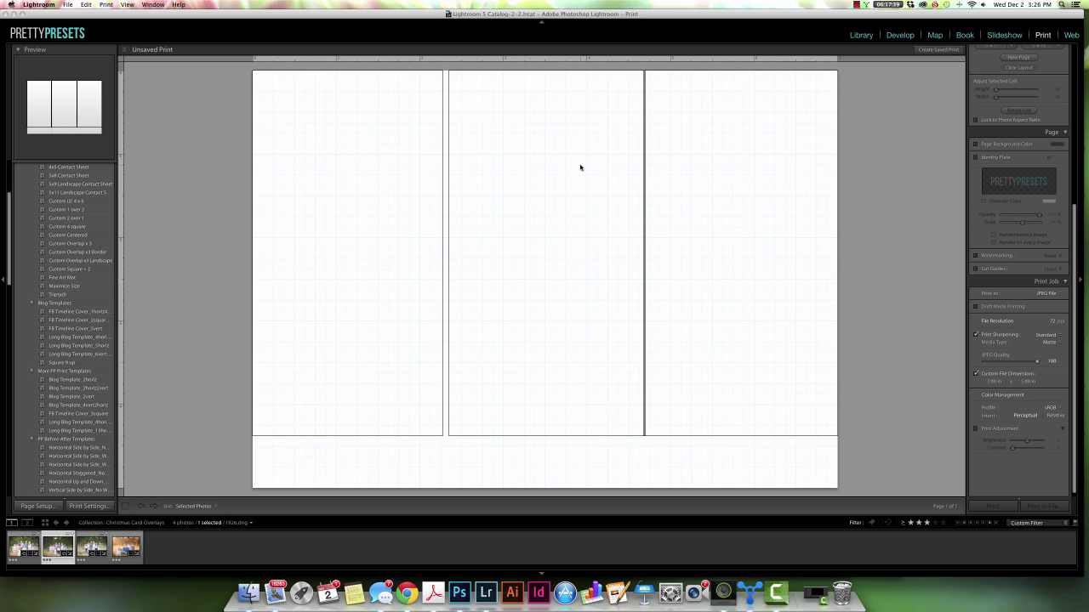
Step: Set the print job's file resolution to 300 ppi
click(1050, 322)
text(300)
key(Tab)
Step: Move the rightmost image cell over the middle cell and undo the move
click(693, 173)
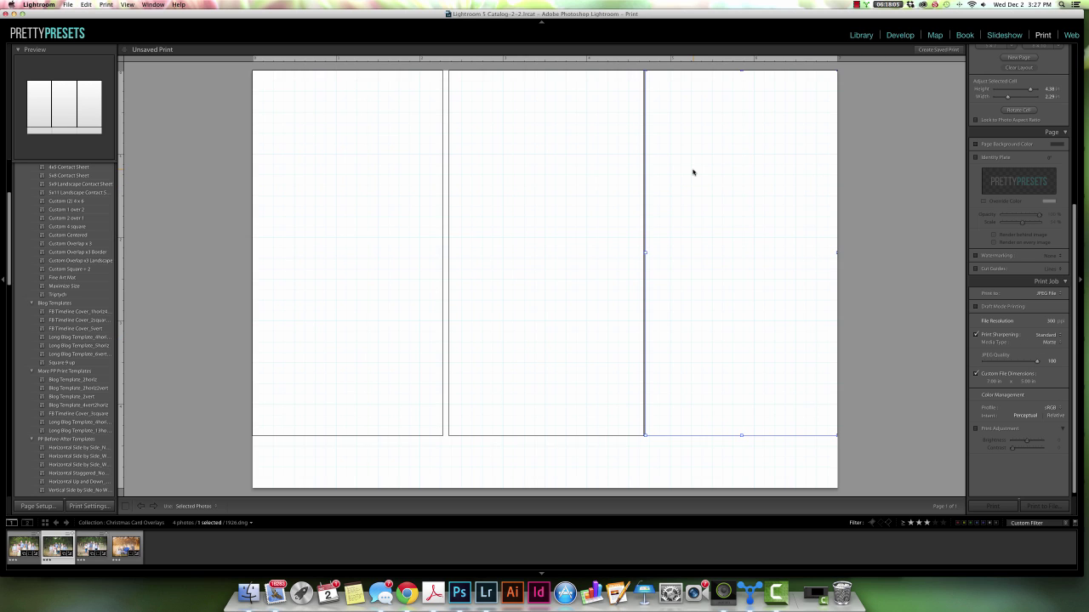
drag(693, 173, 567, 184)
key(backslash)
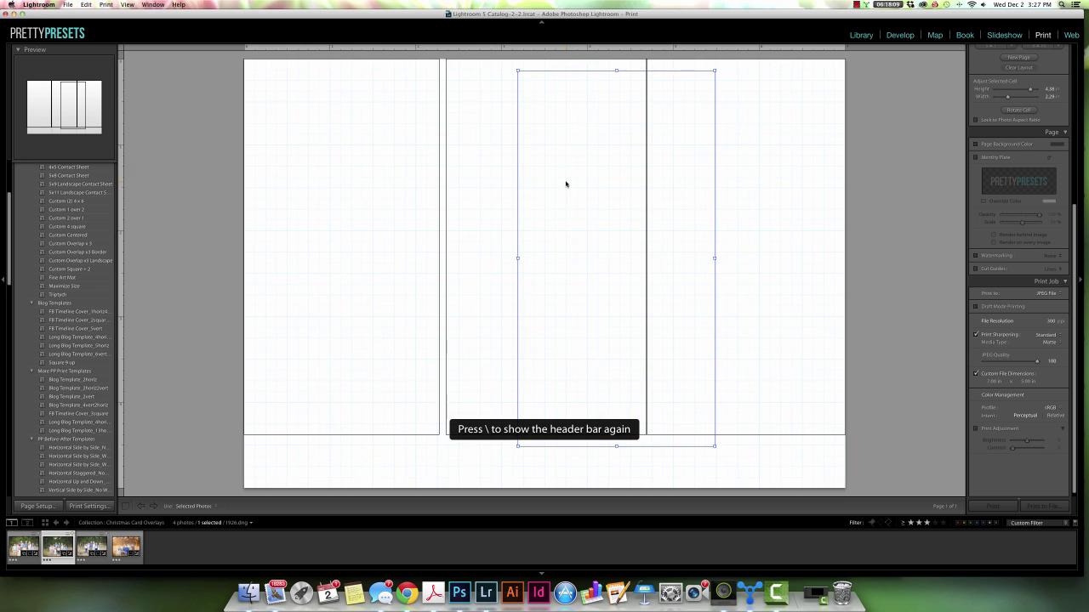
key(super+z)
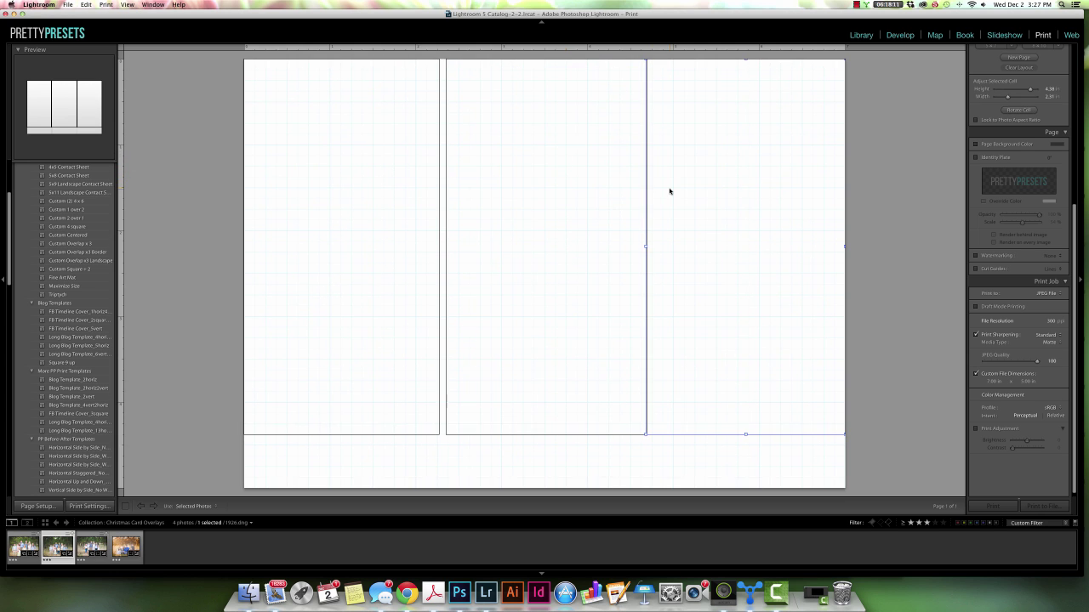
Step: Delete all three image cells from the page to leave a blank layout
click(416, 175)
key(BackSpace)
click(508, 182)
key(BackSpace)
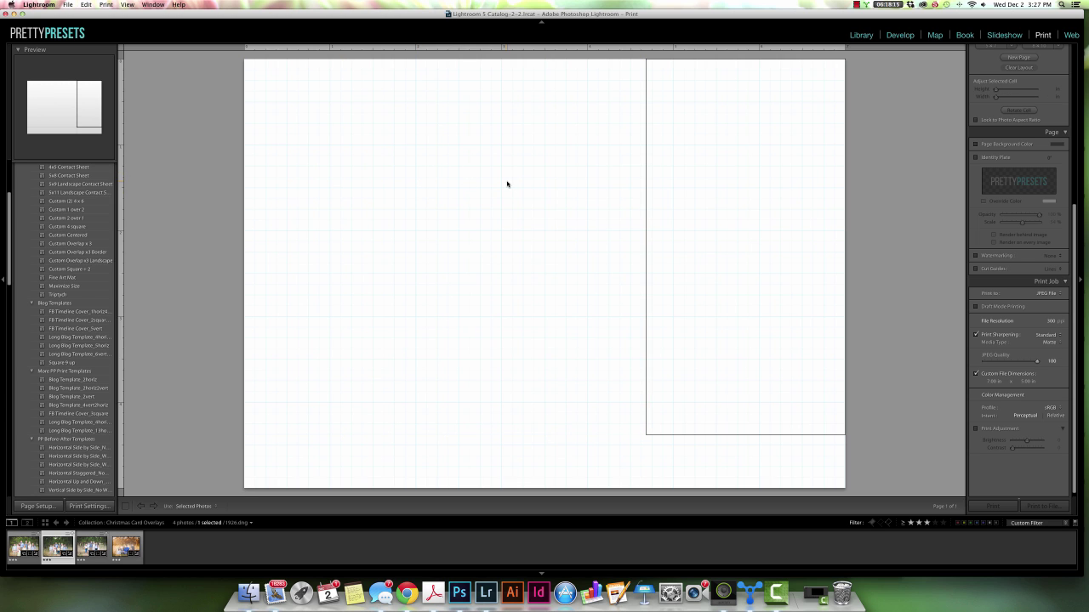
key(BackSpace)
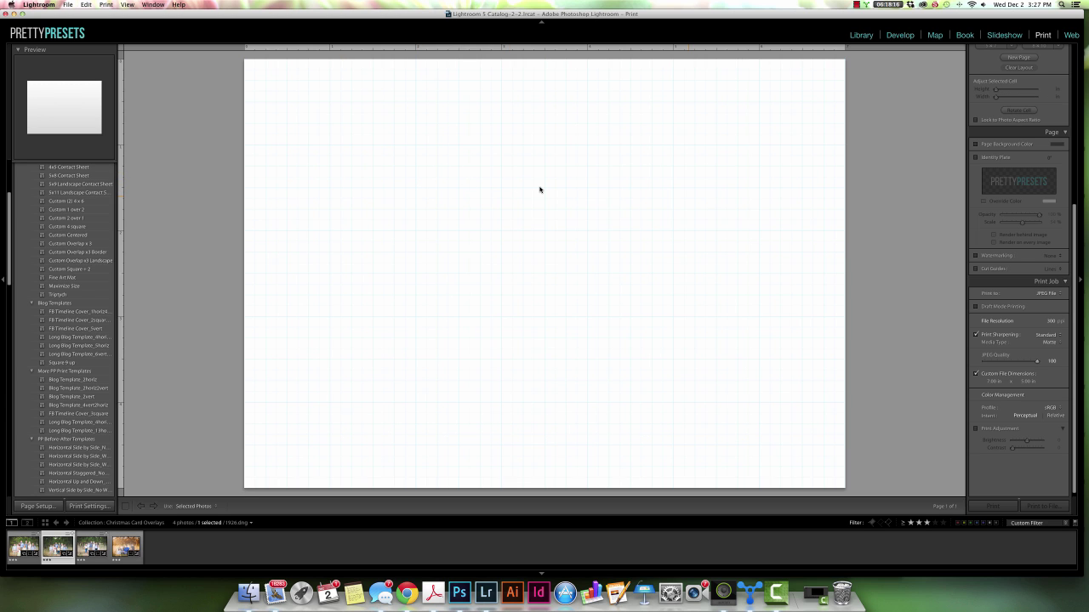
Step: Add a 5 x 7 cell covering the whole page and delete it
scroll(1027, 180, up, 5)
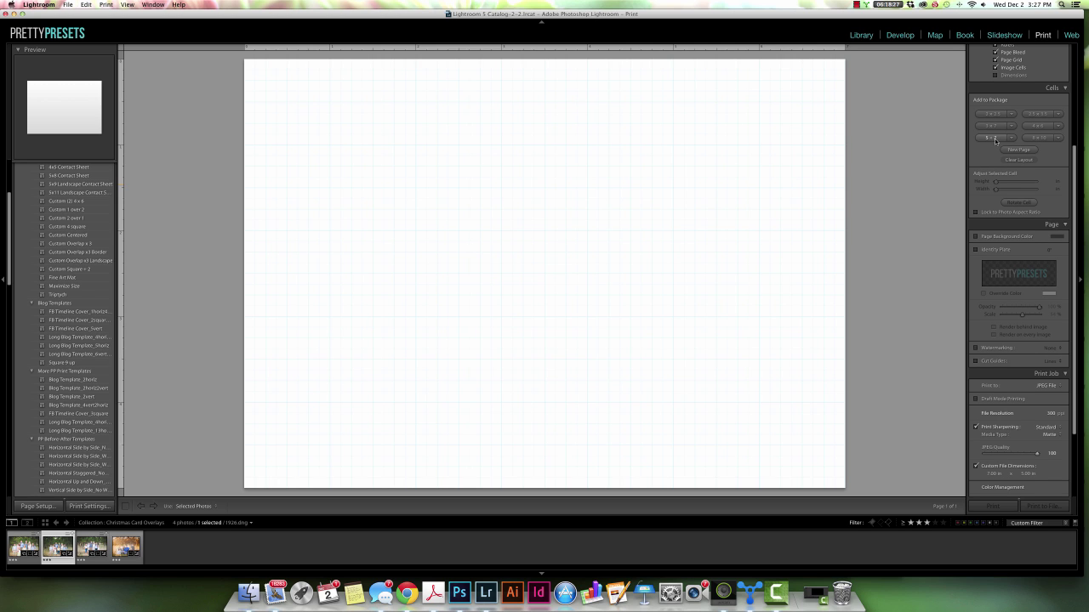
click(994, 138)
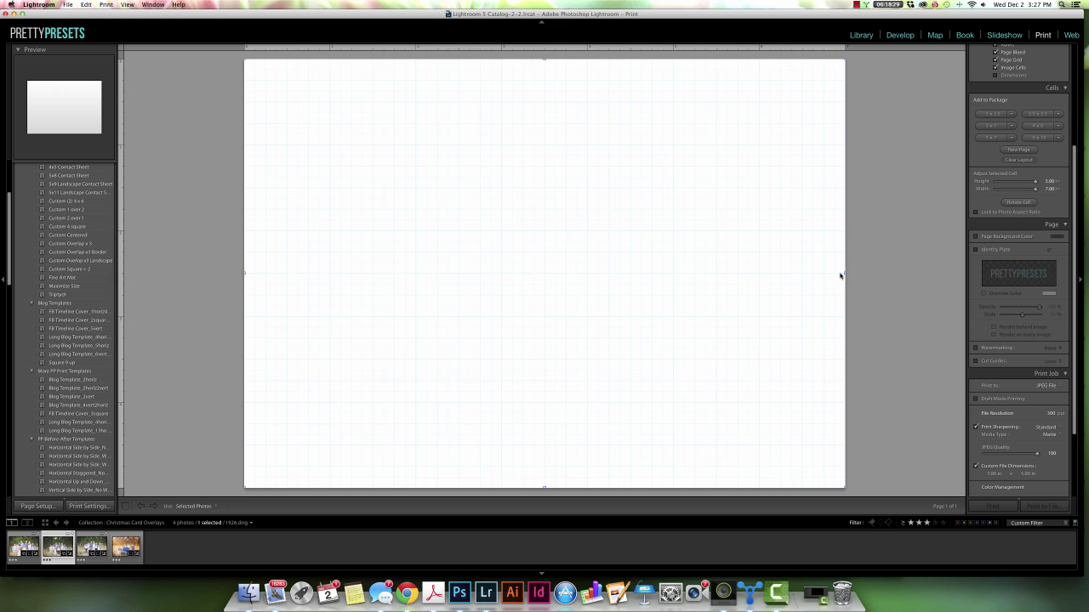
mouse_move(845, 489)
mouse_down()
mouse_move(785, 445)
mouse_move(777, 427)
mouse_move(792, 367)
mouse_move(811, 448)
mouse_move(845, 490)
mouse_up()
click(578, 379)
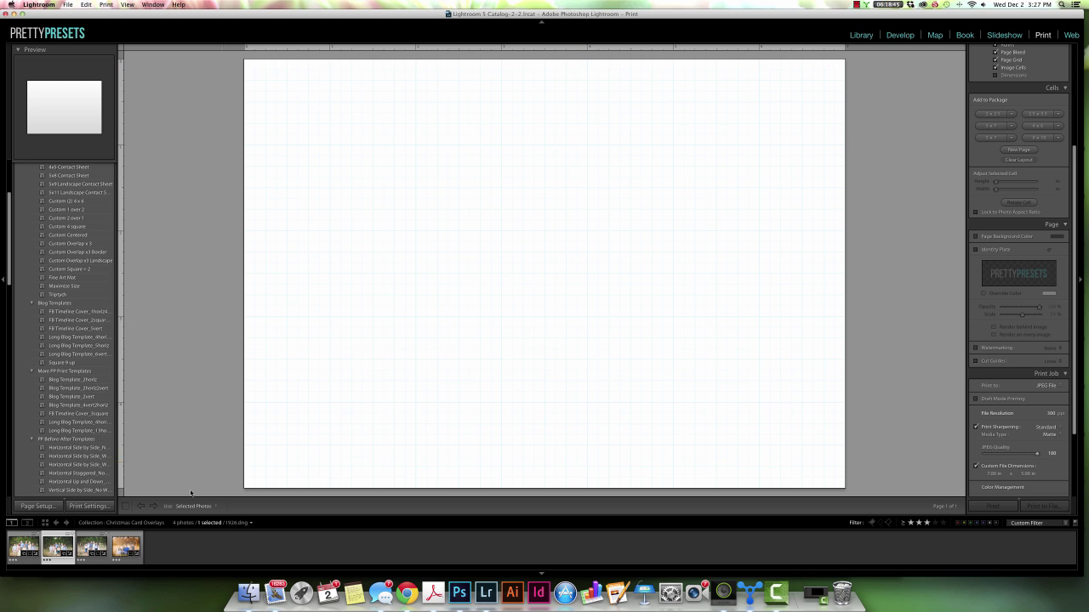
click(56, 551)
click(616, 441)
key(Delete)
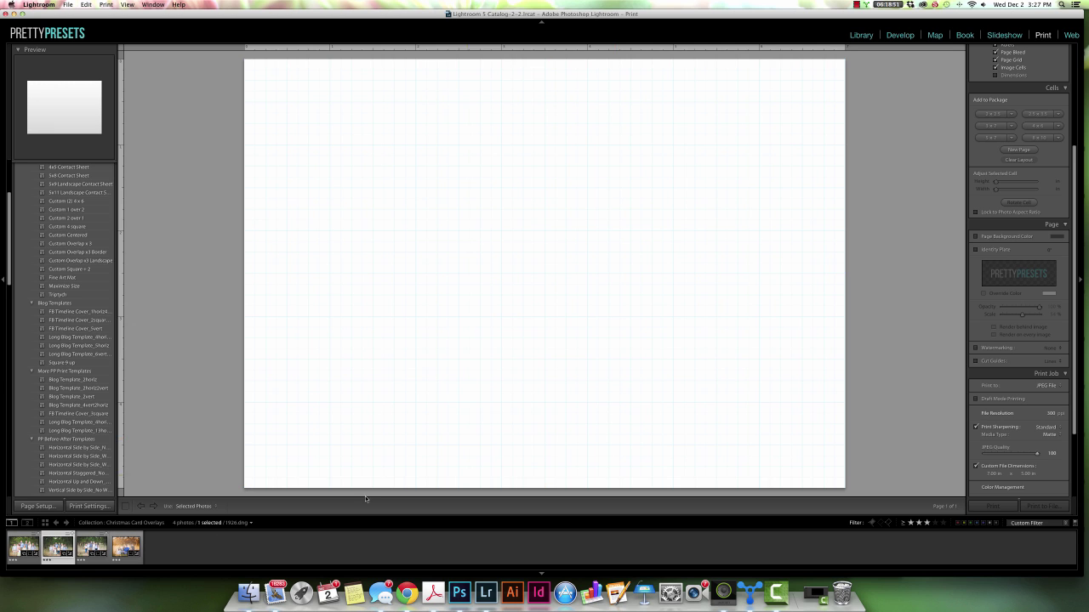
Step: Place the second filmstrip photo directly on the page stretched to fill it, and delete it
drag(93, 553, 407, 356)
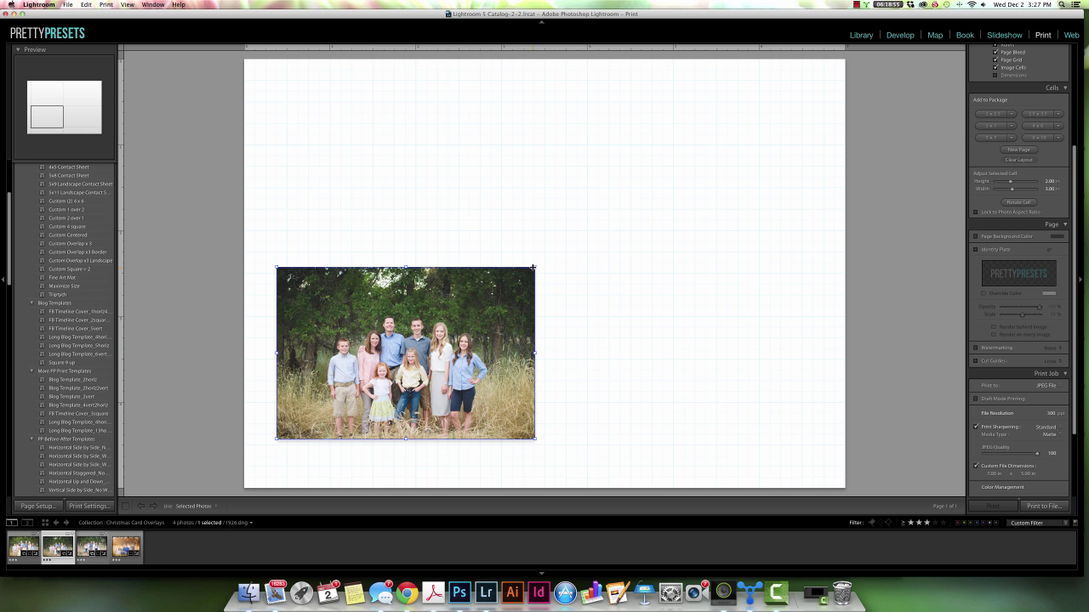
drag(536, 268, 844, 58)
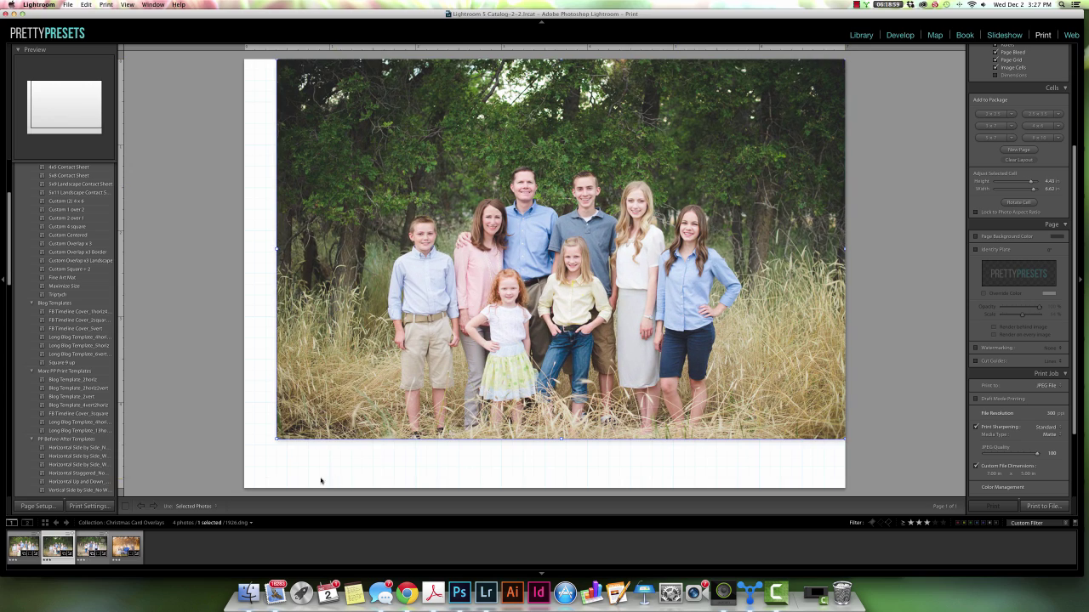
drag(276, 438, 242, 491)
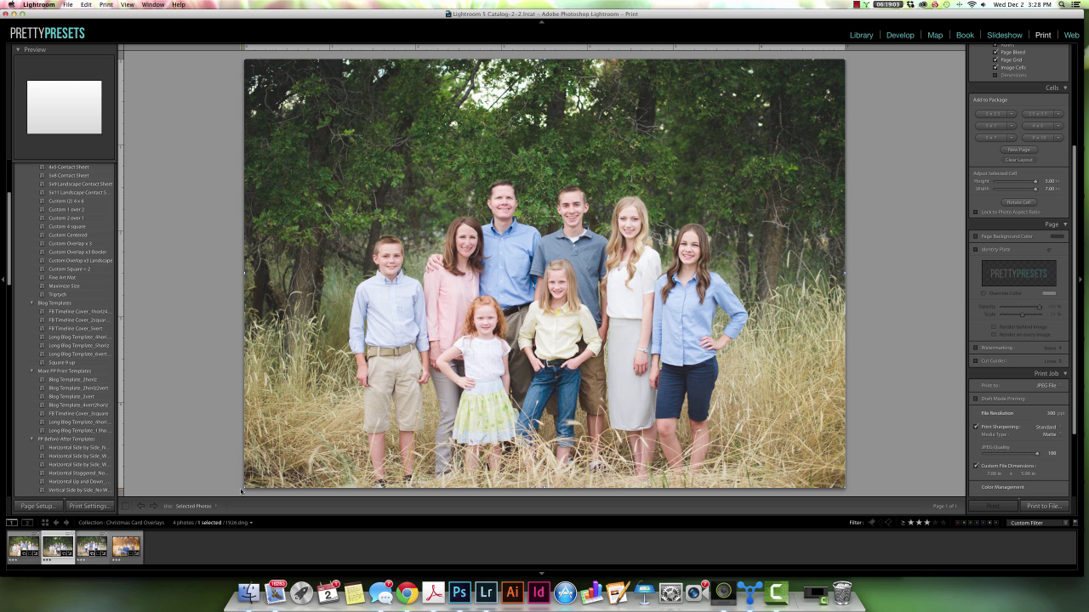
key(Delete)
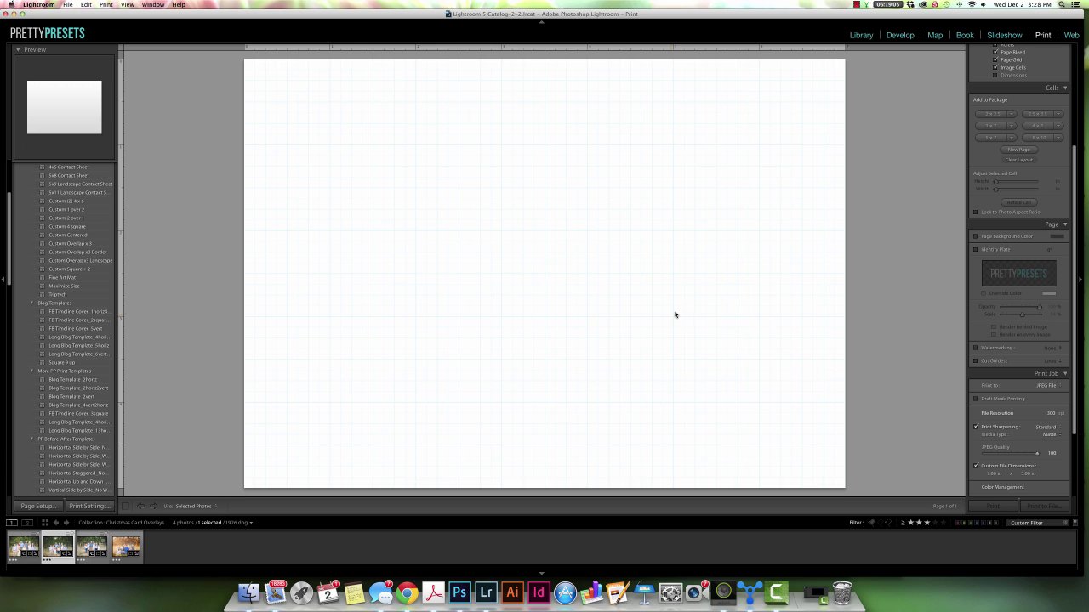
Step: Add a 5 x 7 cell covering the whole page and fill it with the selected family photo
click(991, 138)
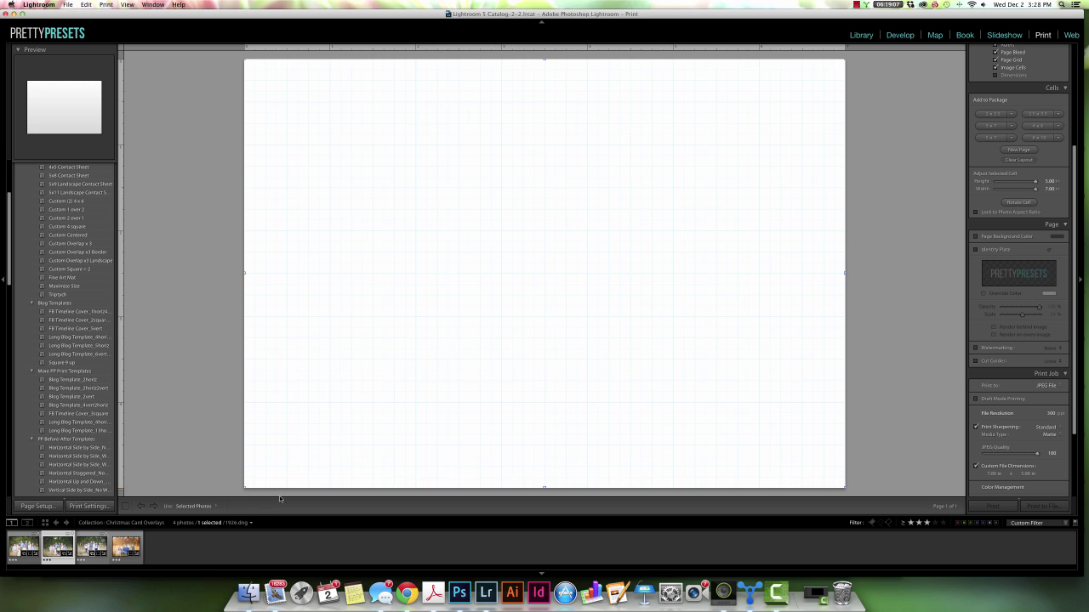
drag(181, 484, 453, 361)
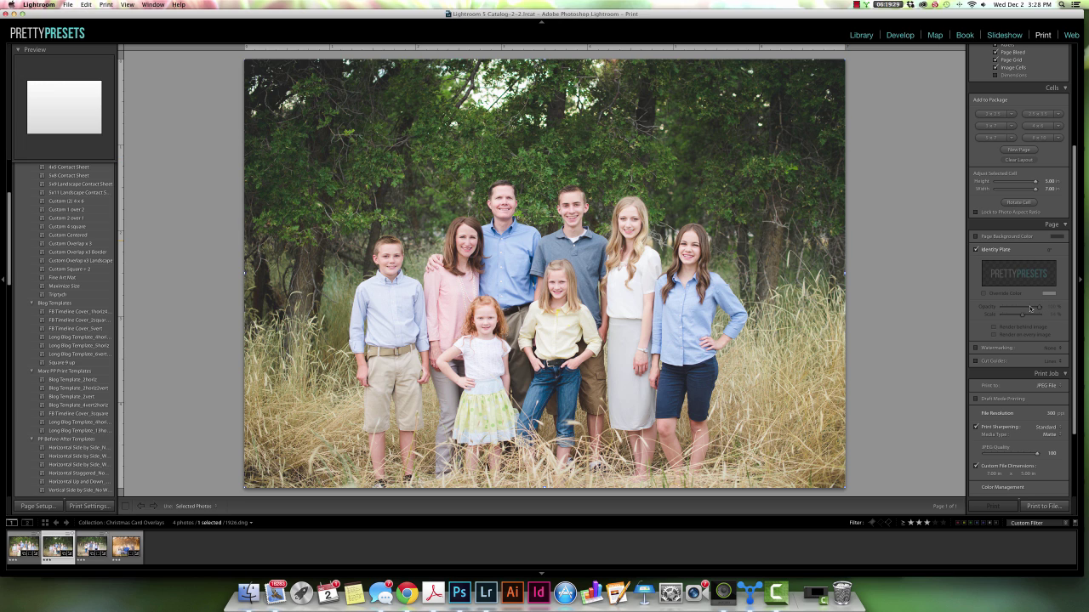
Step: Enable the identity plate and load Happiest Holidays_white.png as a graphical identity plate, keeping the large file
click(976, 250)
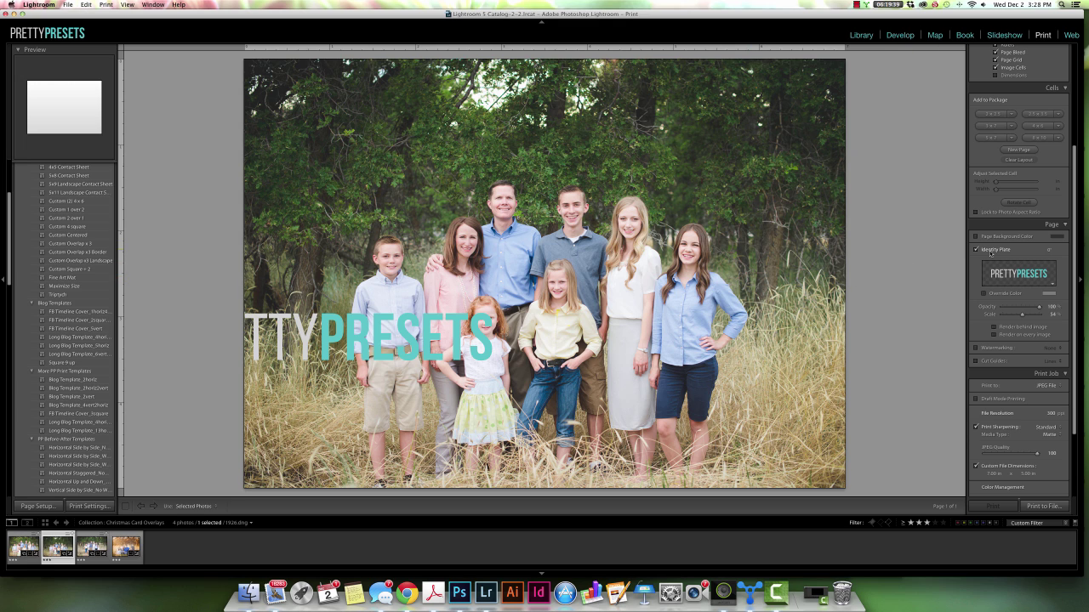
click(1054, 288)
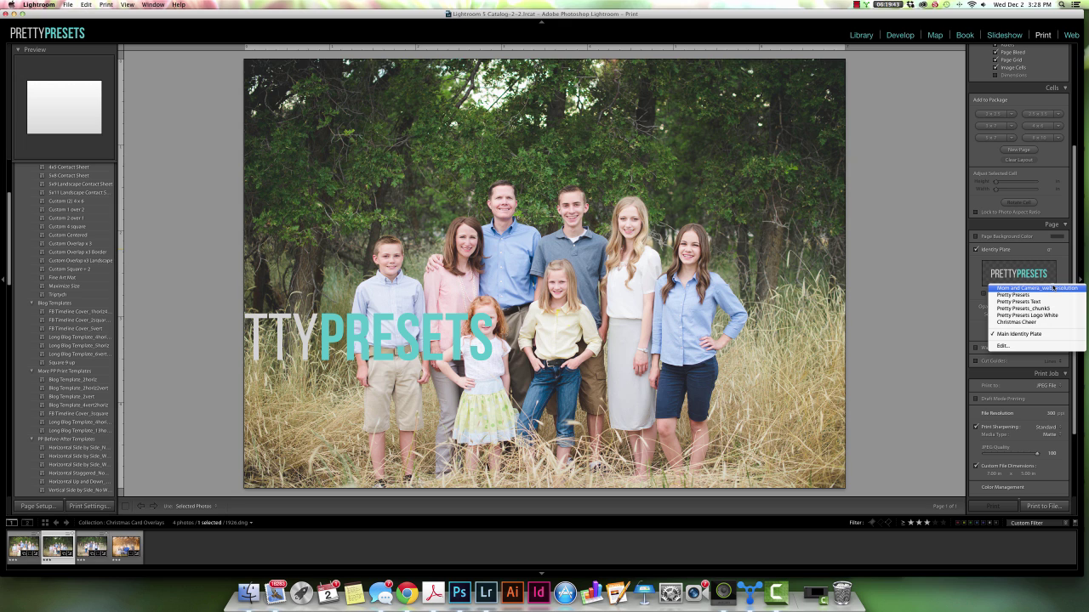
click(1004, 348)
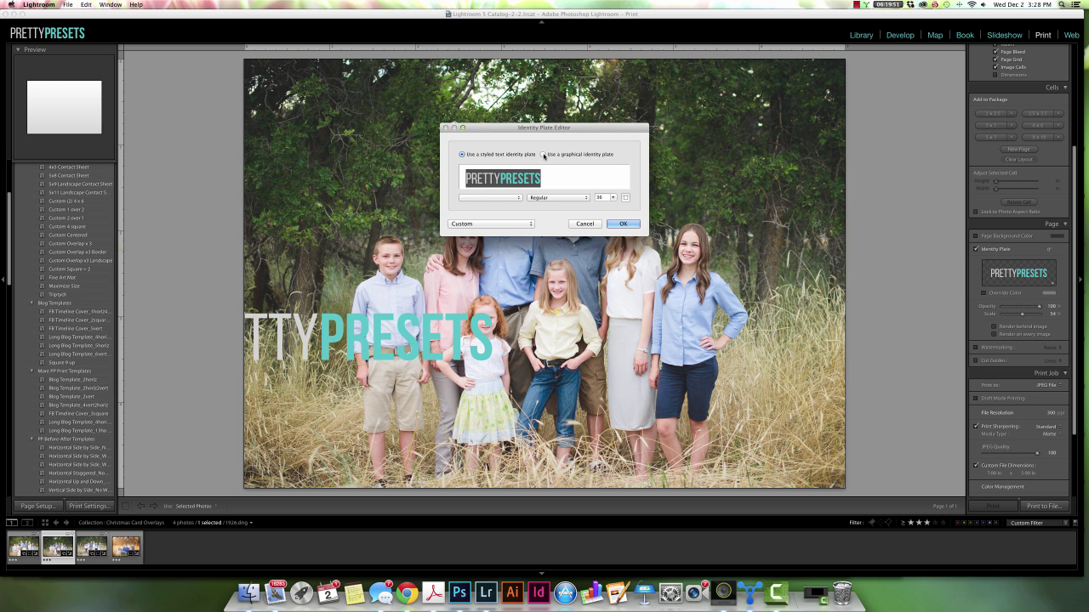
click(543, 154)
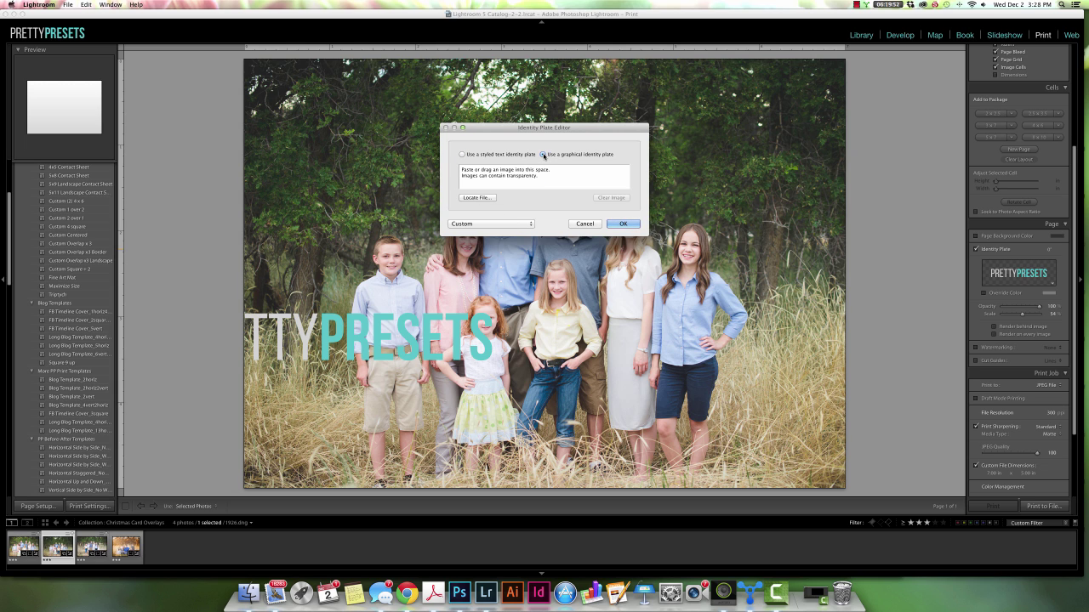
click(484, 199)
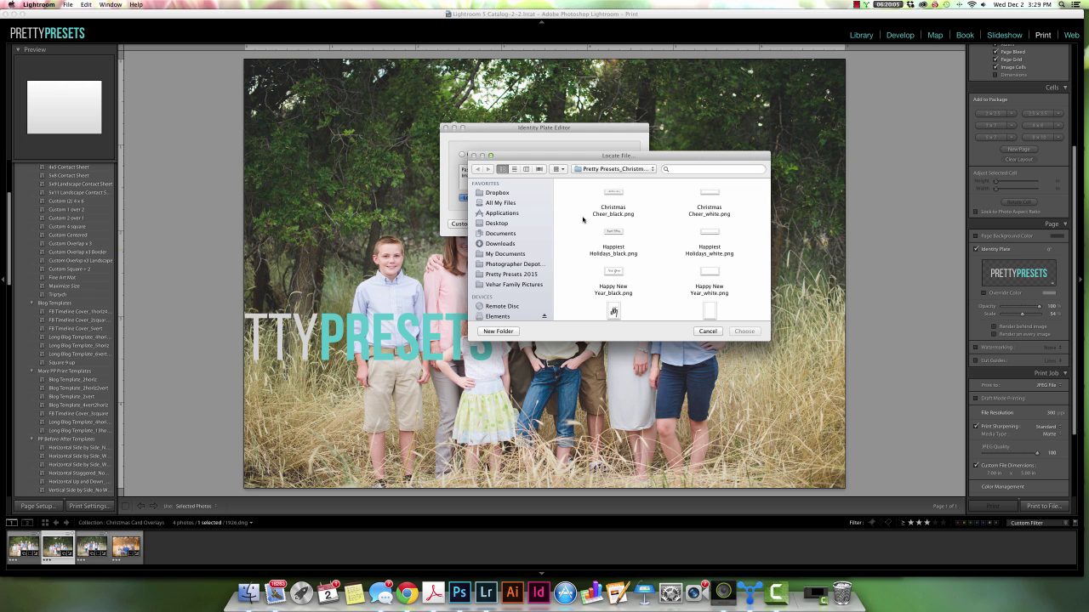
click(711, 234)
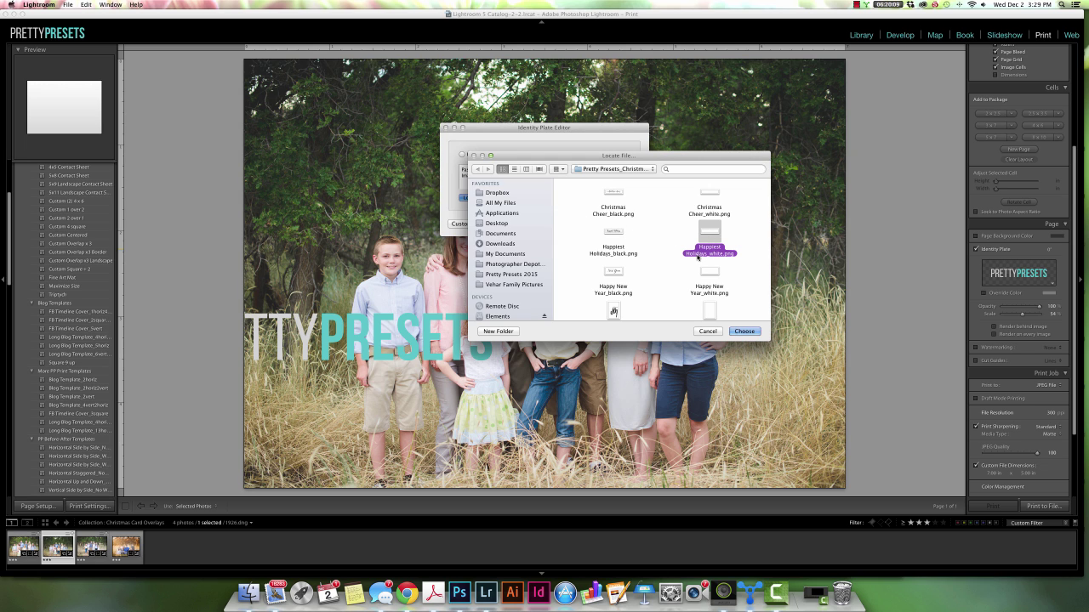
click(744, 332)
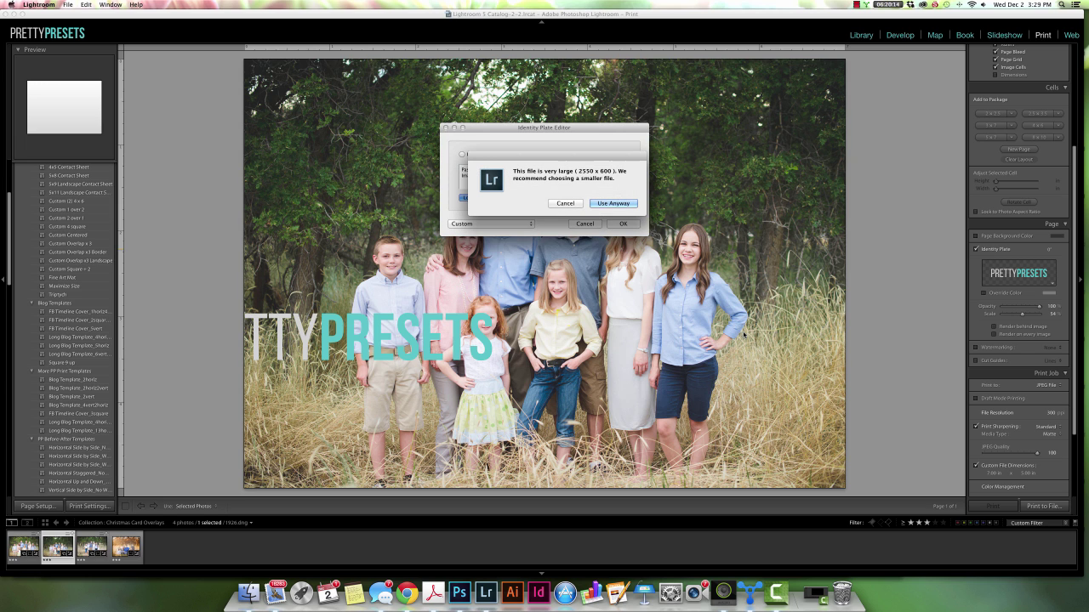
click(609, 205)
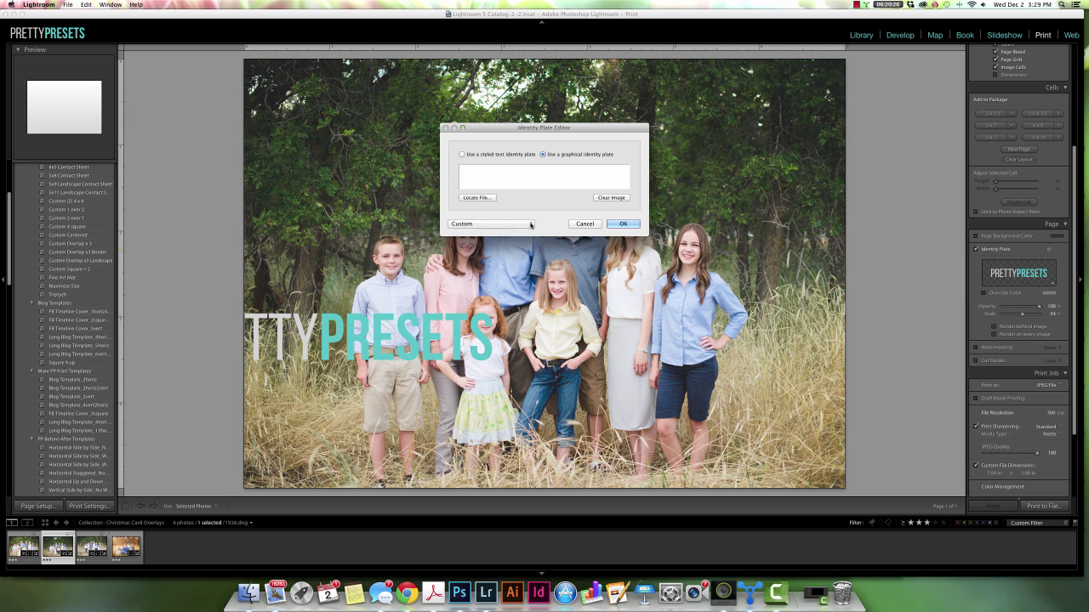
Step: Save the graphical identity plate as "Happiest Holidays" and apply it to the page
click(531, 225)
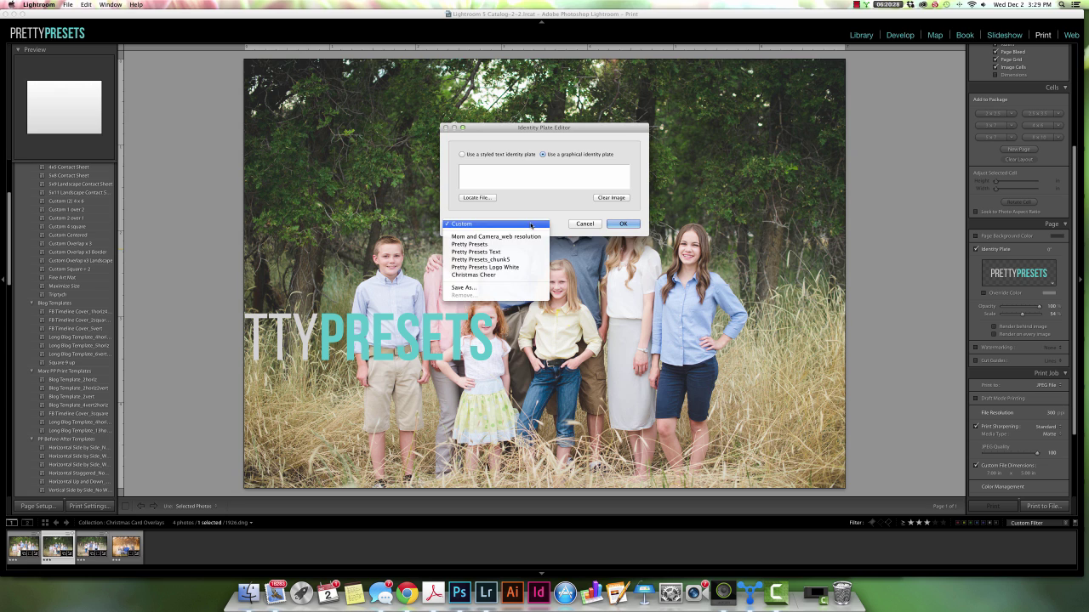
click(480, 289)
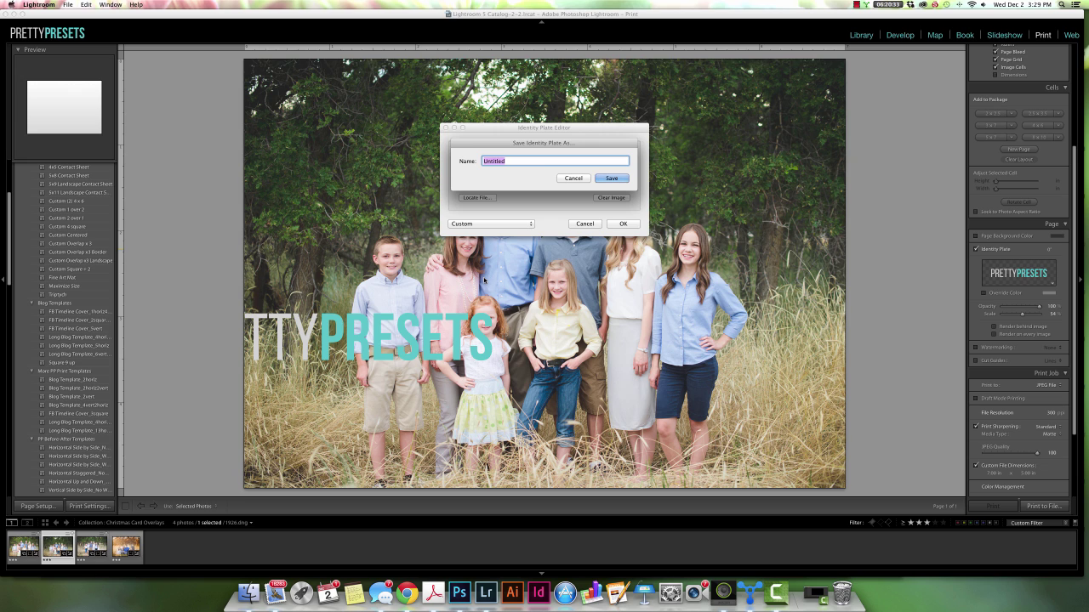
text(Happiest Holidays)
click(612, 178)
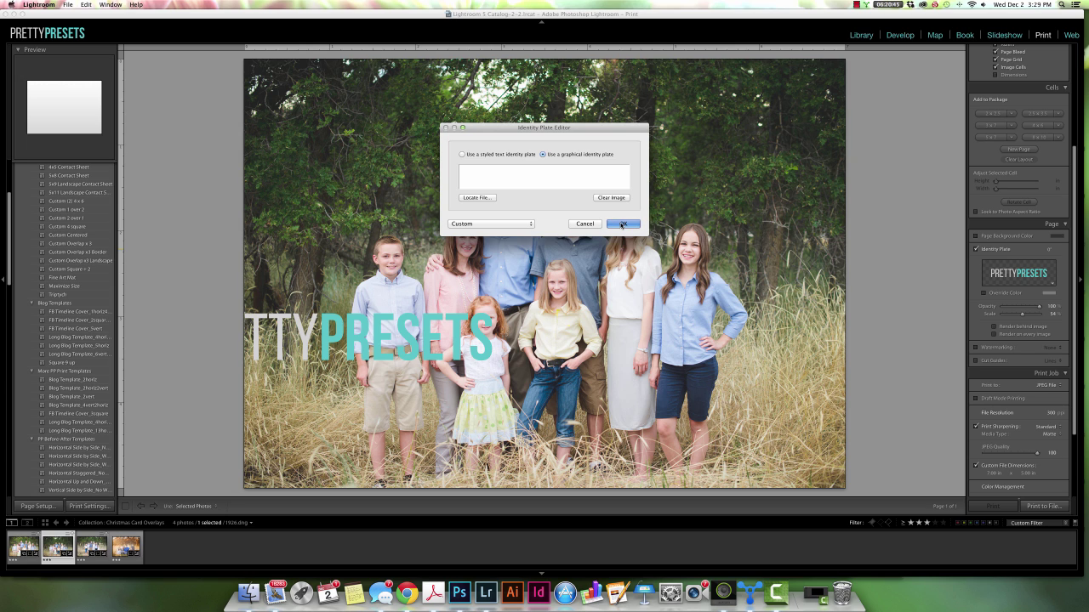
click(623, 223)
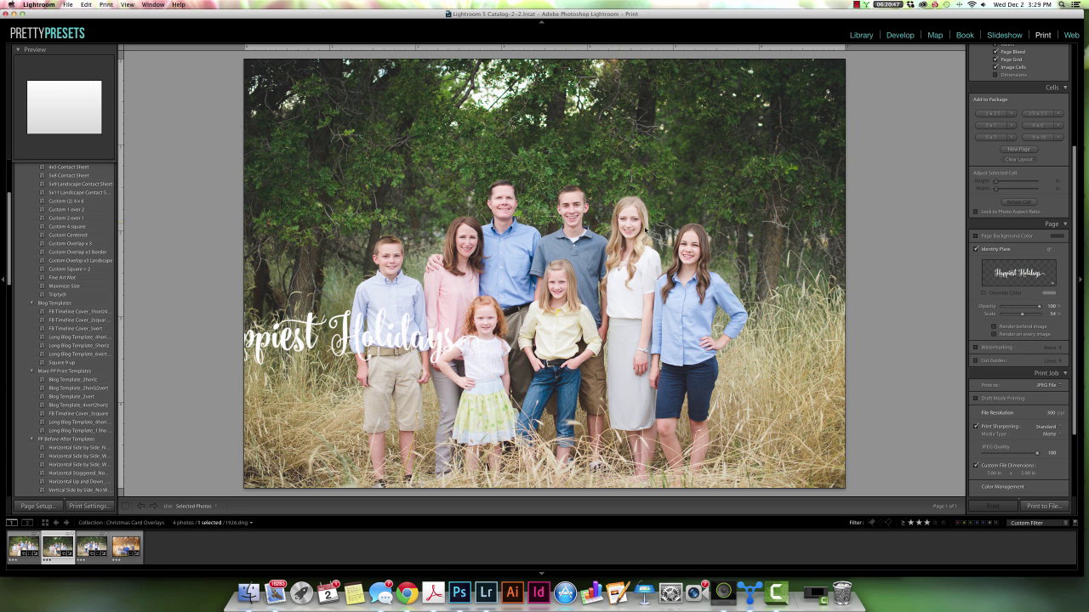
Step: Move the Happiest Holidays overlay above the family's heads and enlarge it to about 85% scale
click(376, 340)
drag(369, 338, 635, 133)
mouse_move(530, 148)
mouse_down()
mouse_move(503, 149)
mouse_move(517, 149)
mouse_up()
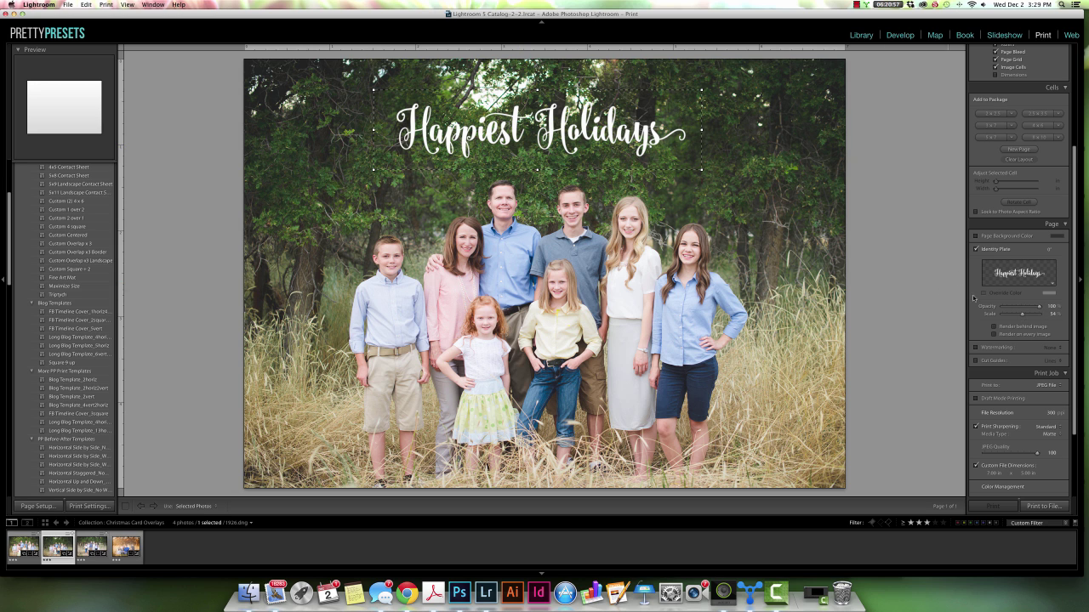
drag(1022, 315, 1033, 316)
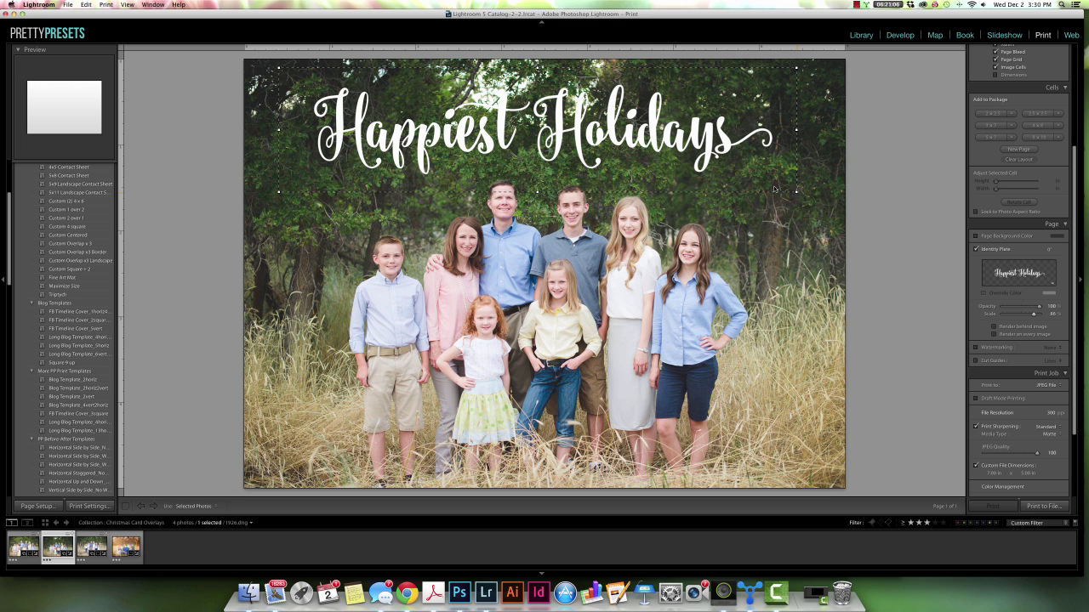
drag(792, 202, 795, 204)
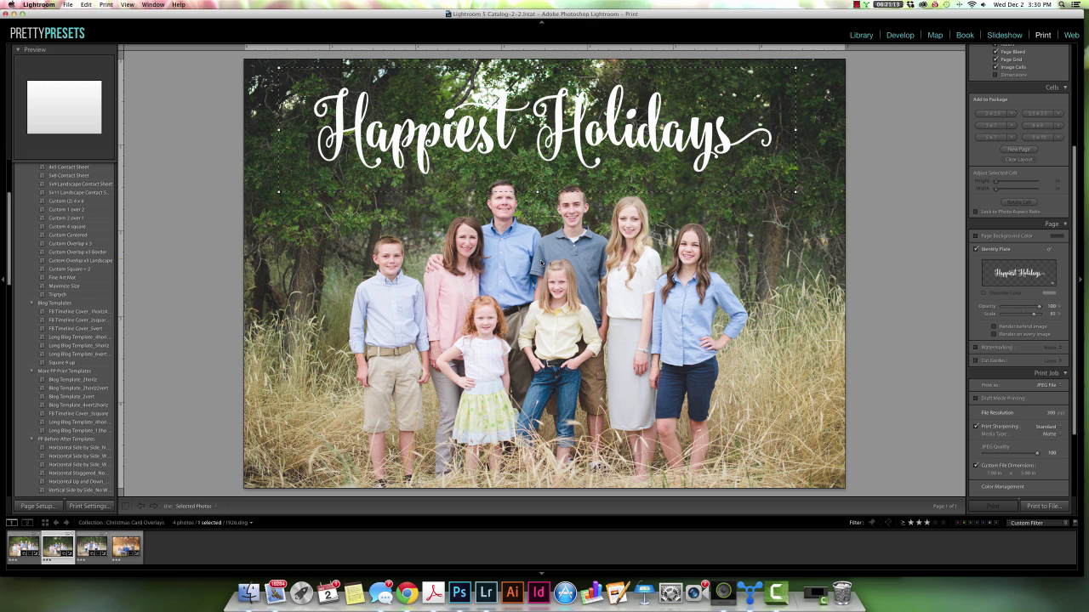
click(903, 313)
Step: Enable watermarking and replace the custom watermark's text with an all-caps line reading LOVE THE, the family's surname, and FAMILY
click(977, 349)
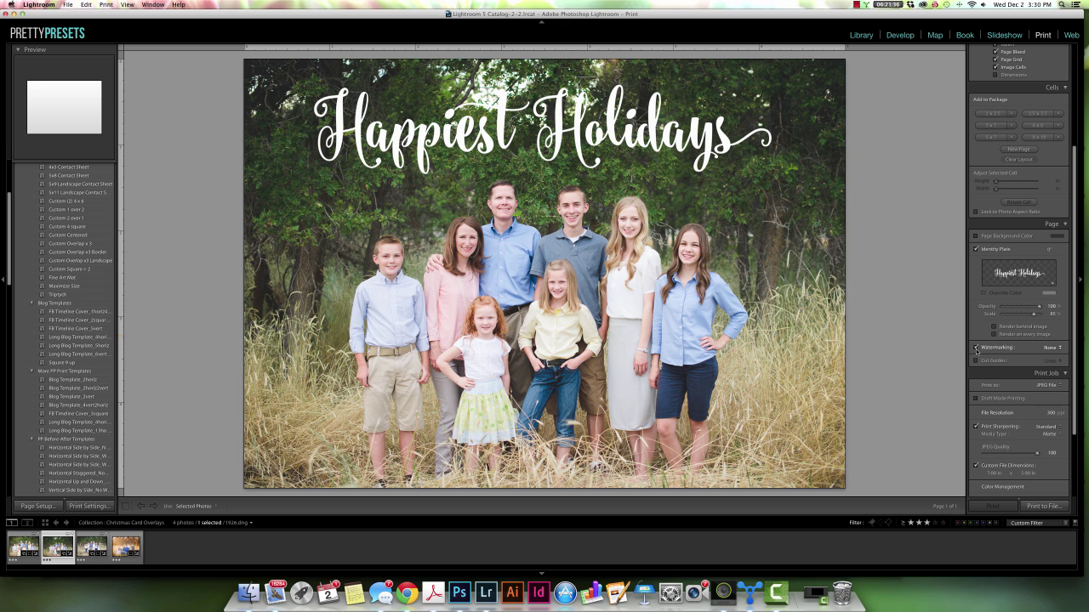
click(1051, 349)
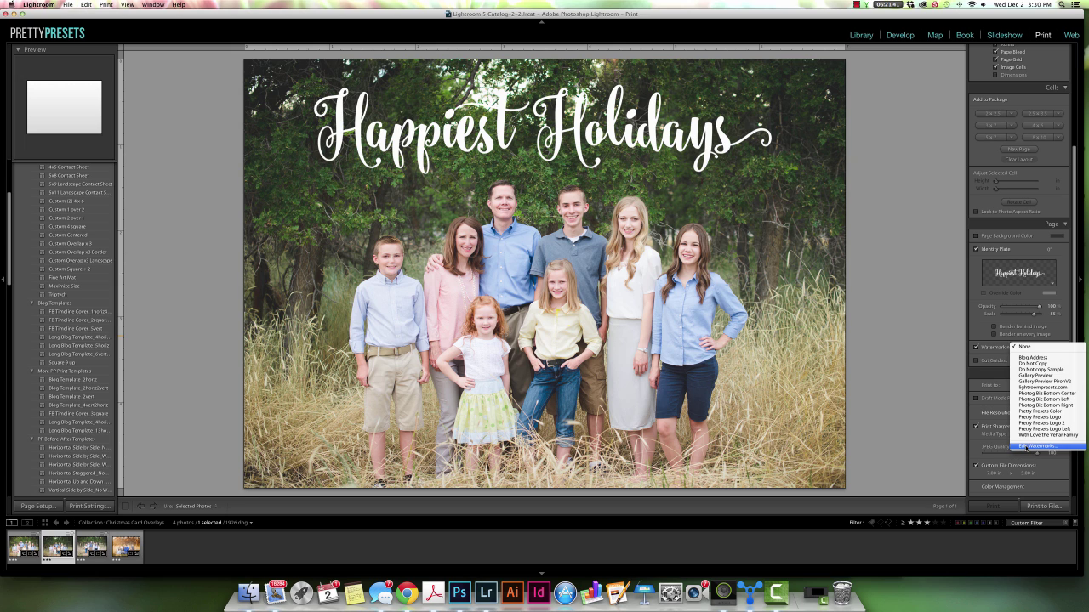
click(1033, 447)
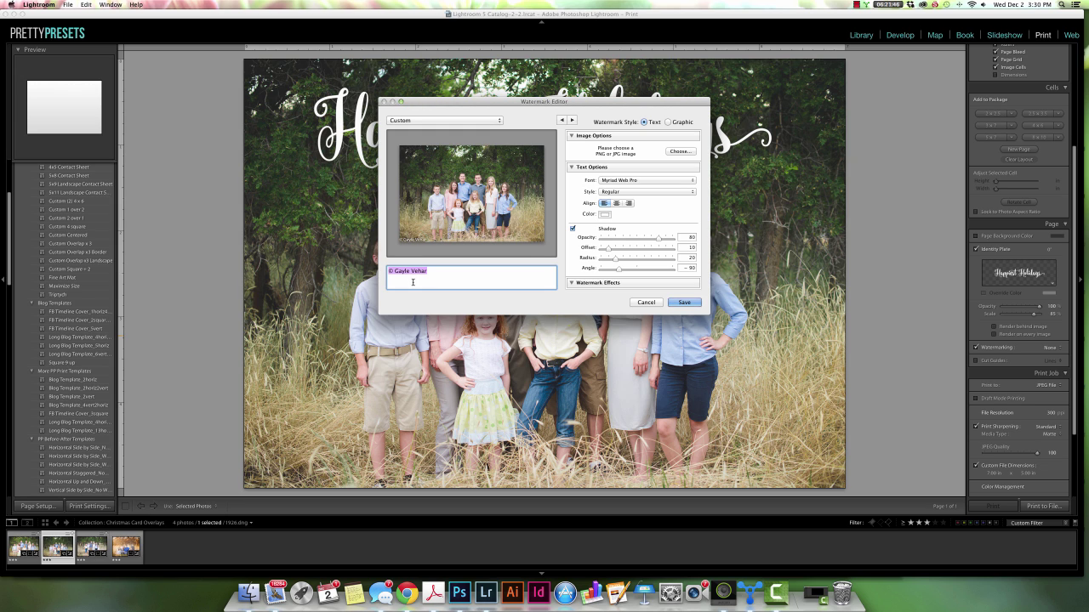
key(BackSpace)
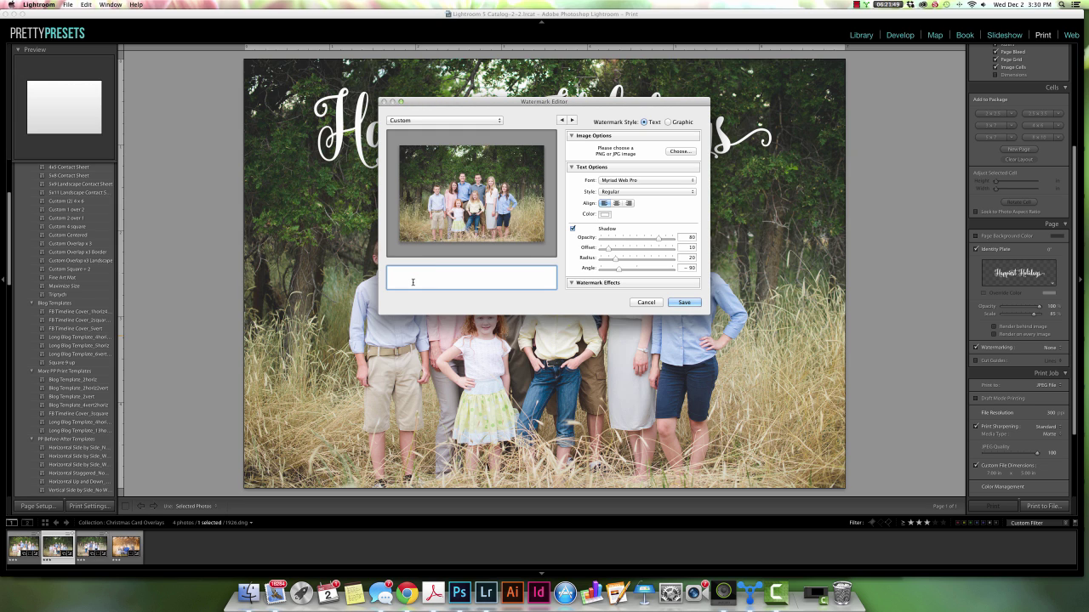
text(Love the)
key(BackSpace)
key(BackSpace)
key(BackSpace)
text(LOVE THE VEHAR FAMILY)
Step: Set the watermark text to the ArcherPro font in Bold style and turn off its shadow
click(617, 181)
scroll(618, 181, up, 15)
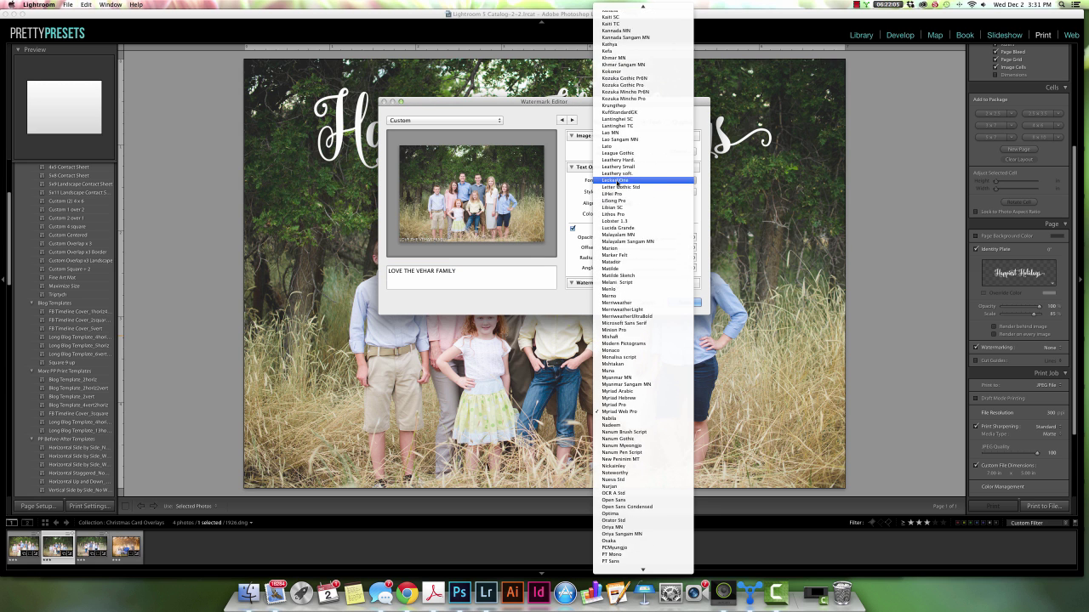
scroll(615, 177, up, 10)
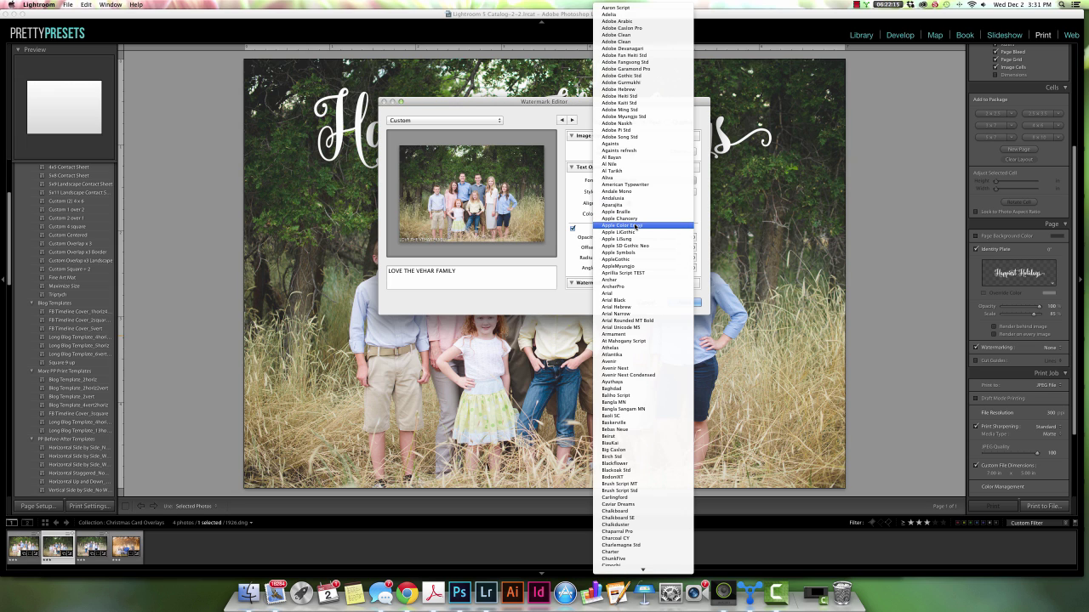
click(613, 287)
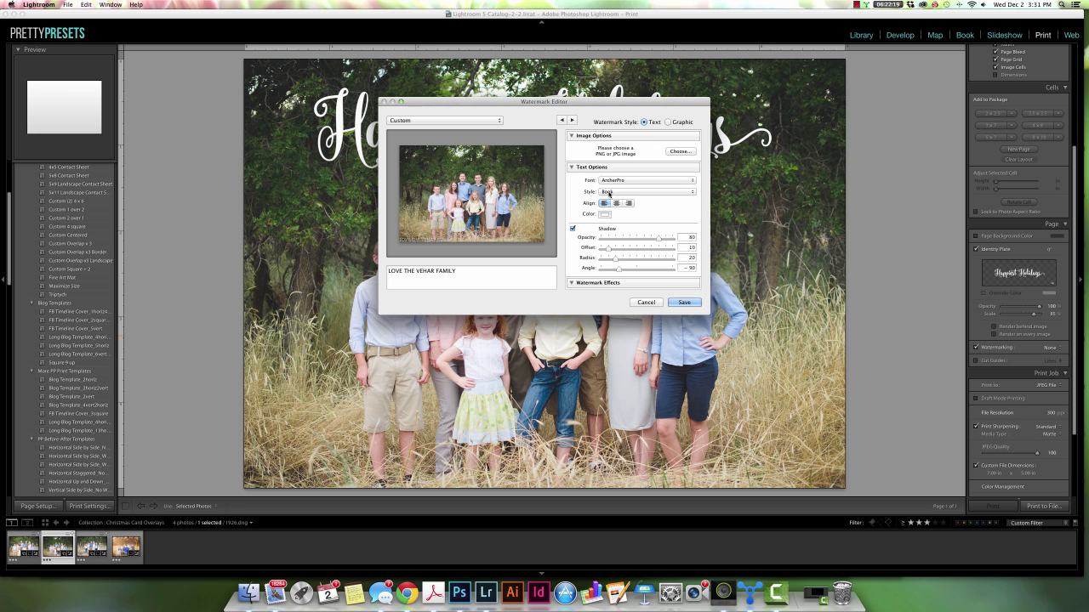
click(609, 192)
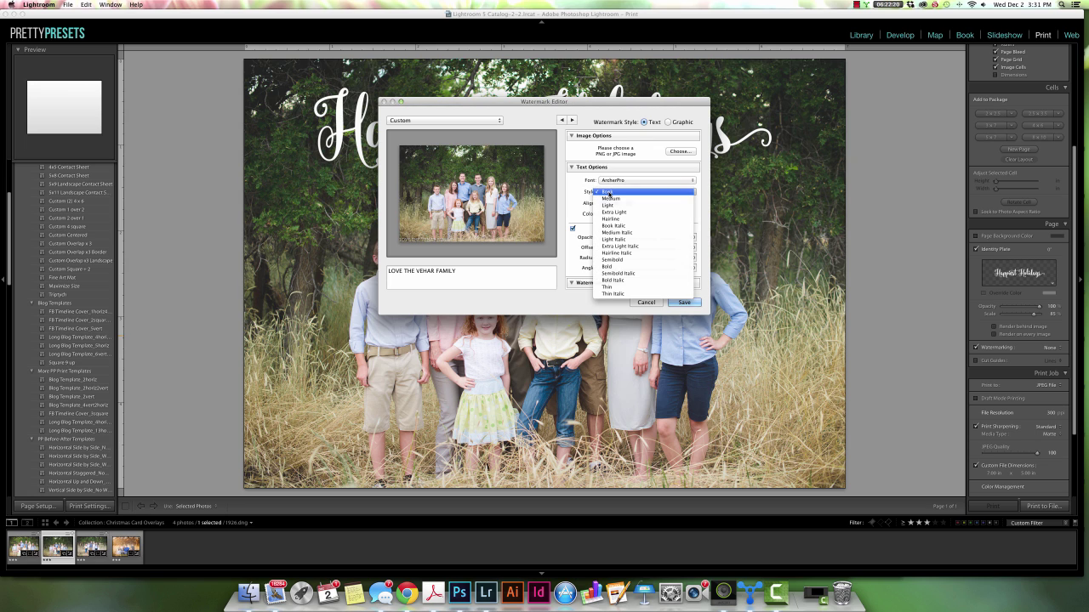
click(607, 266)
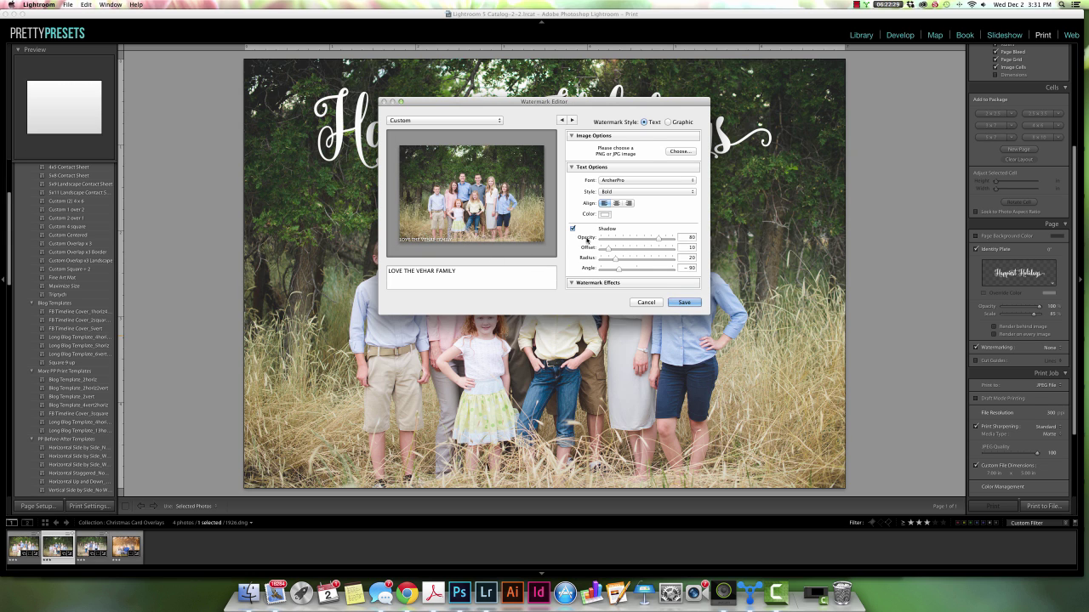
click(572, 229)
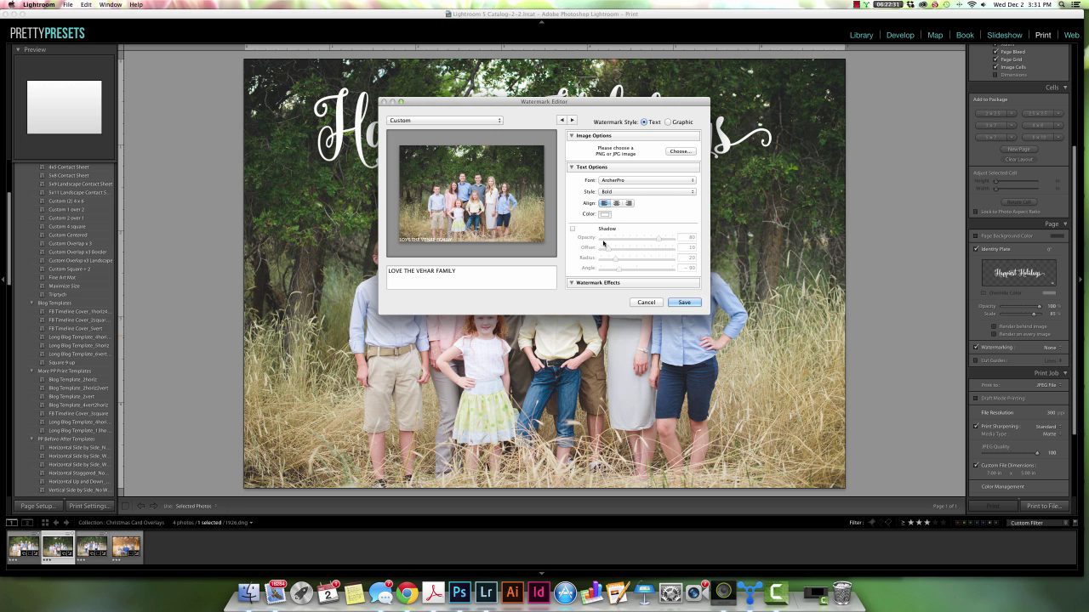
Step: Try the centre, right and left anchor positions for the watermark, then anchor it at bottom centre
scroll(603, 244, down, 3)
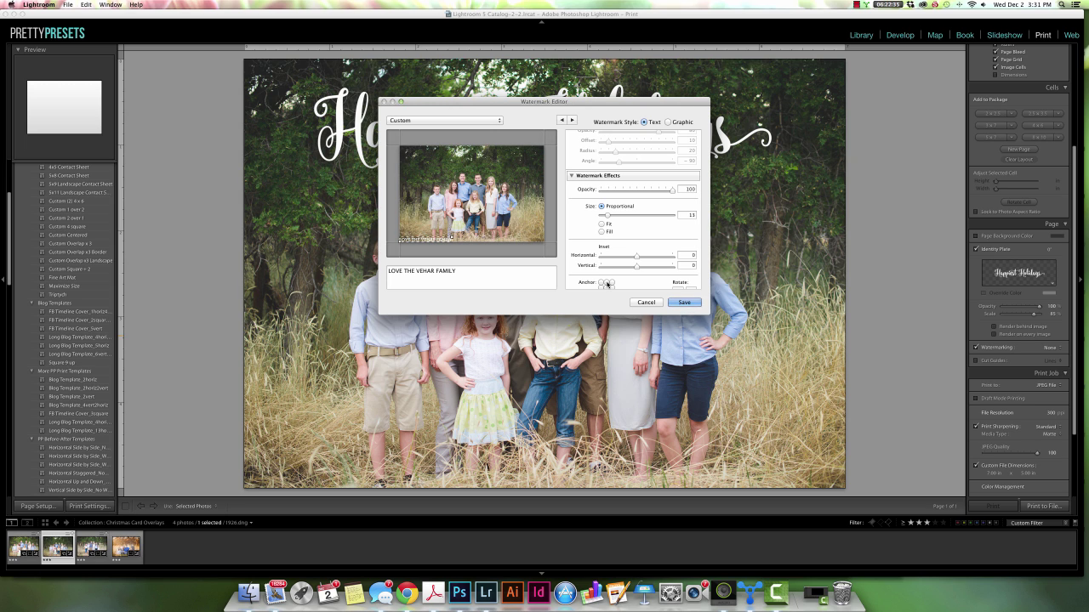
scroll(607, 286, down, 1)
click(605, 276)
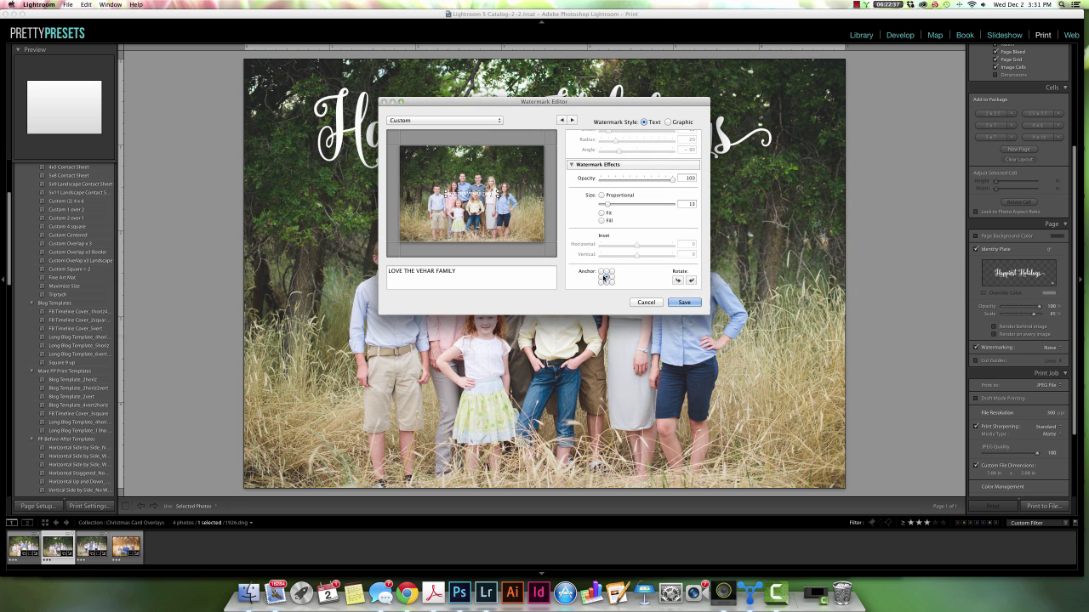
click(606, 283)
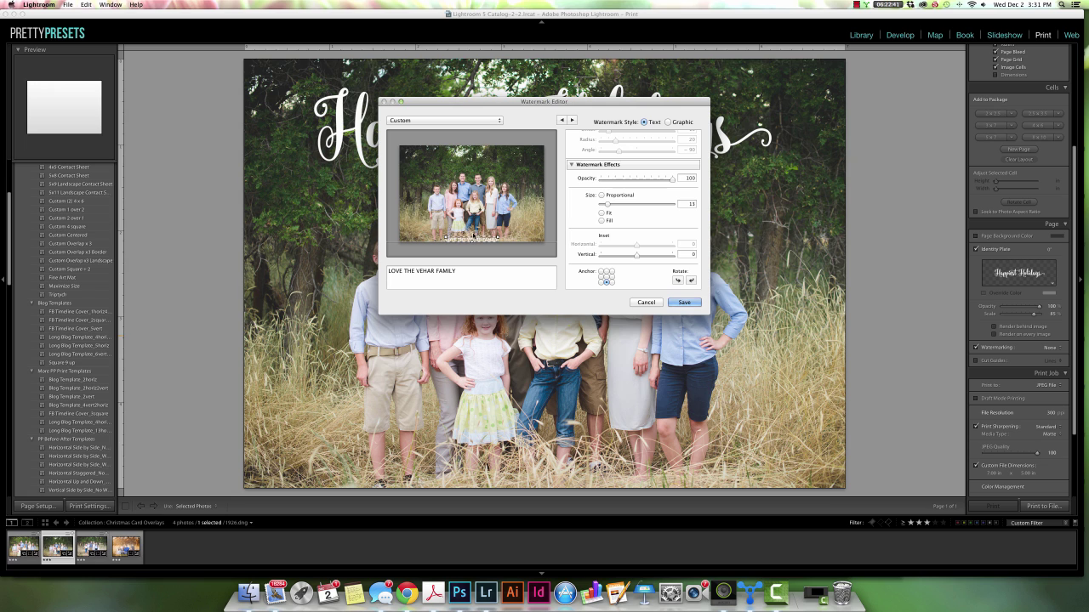
click(611, 277)
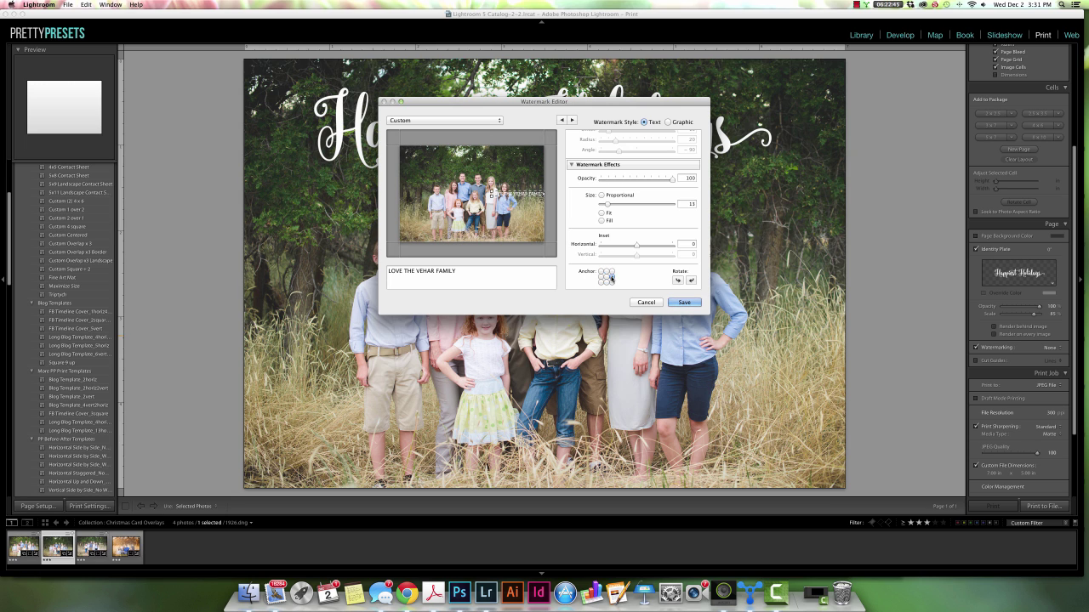
click(601, 277)
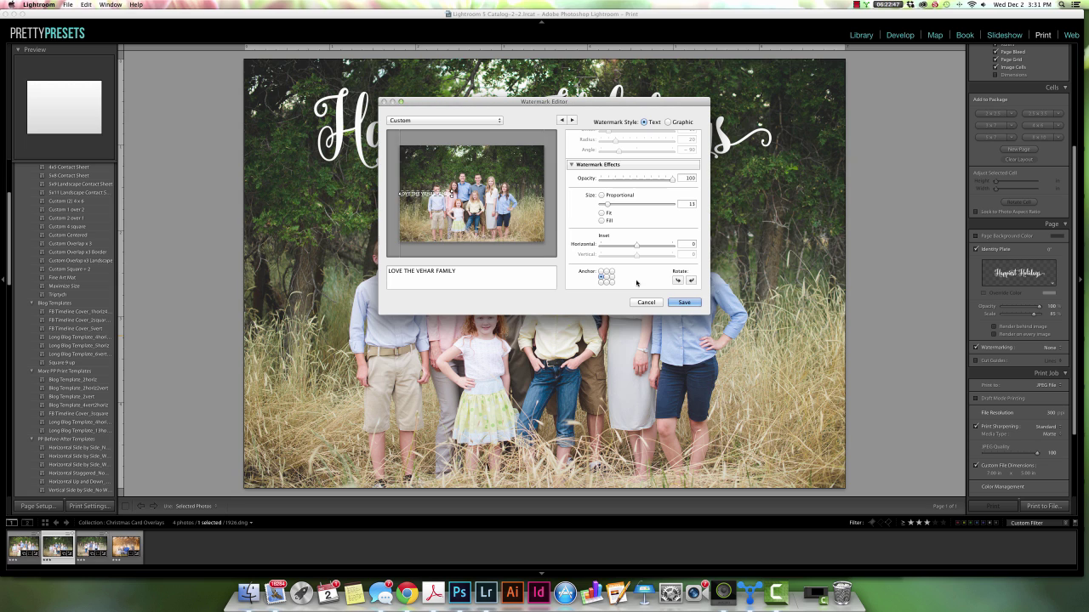
click(606, 283)
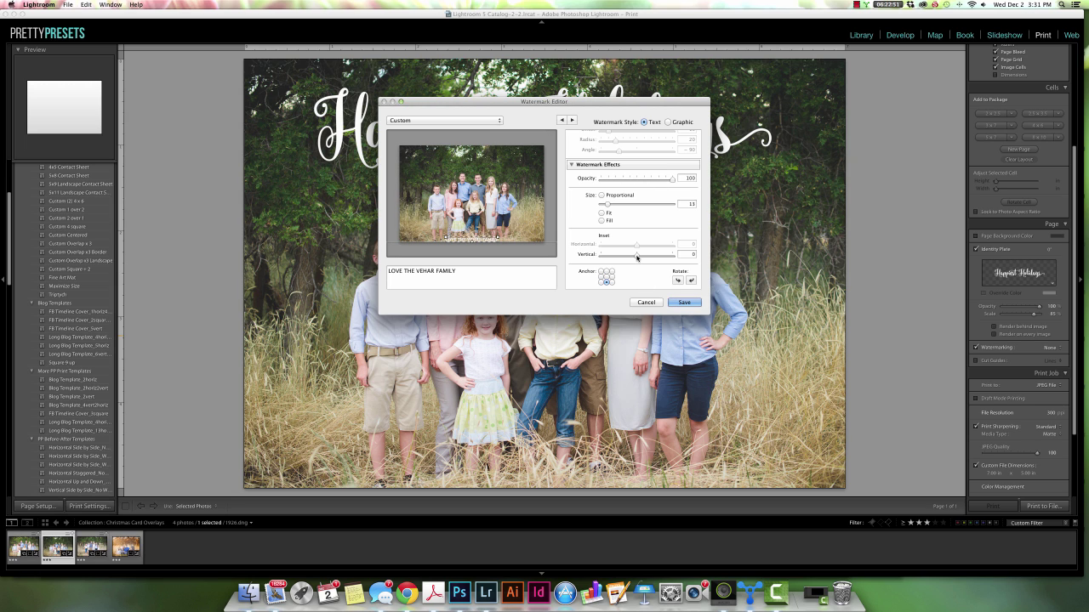
Step: Raise the watermark with a vertical inset of 6 and fine-tune its proportional size to 13
drag(637, 257, 657, 257)
drag(608, 205, 606, 205)
drag(608, 205, 608, 205)
drag(606, 205, 607, 205)
scroll(625, 225, up, 6)
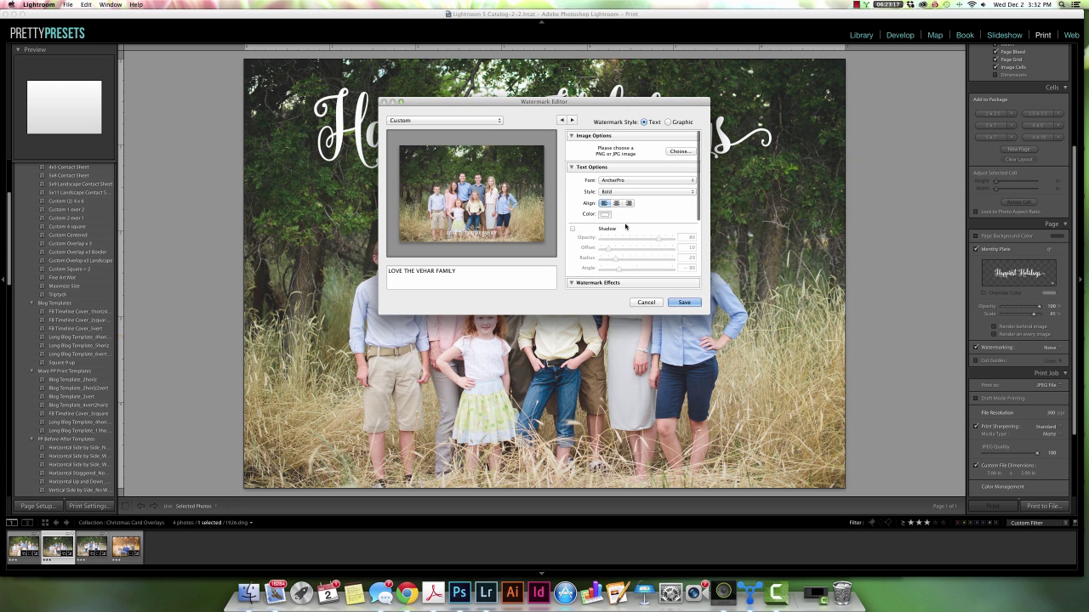
scroll(626, 225, down, 6)
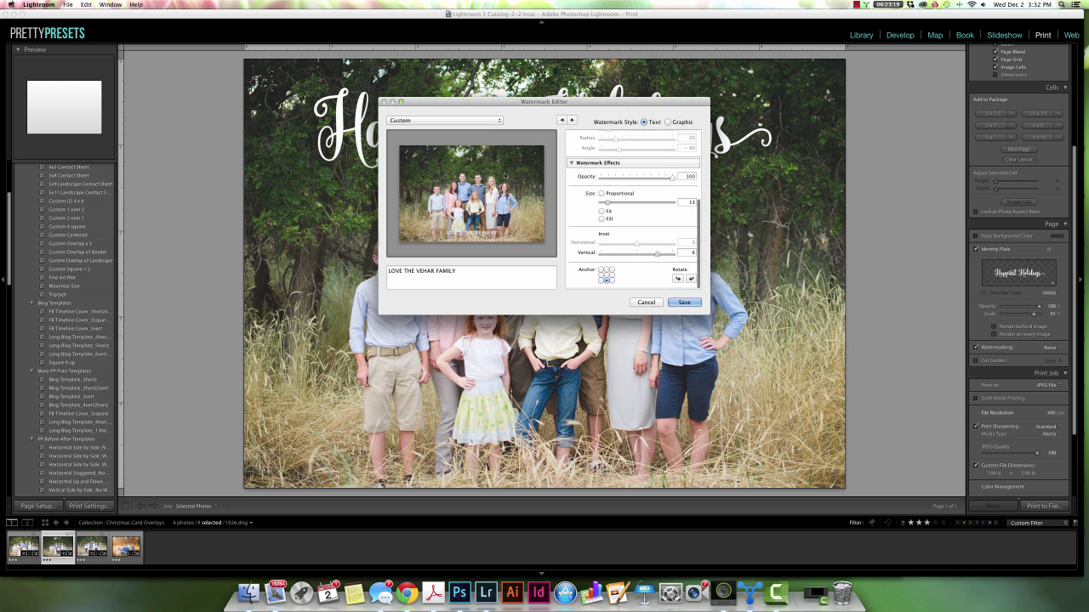
Step: Save the current watermark settings as a new preset named with the family's surname followed by Family
click(466, 123)
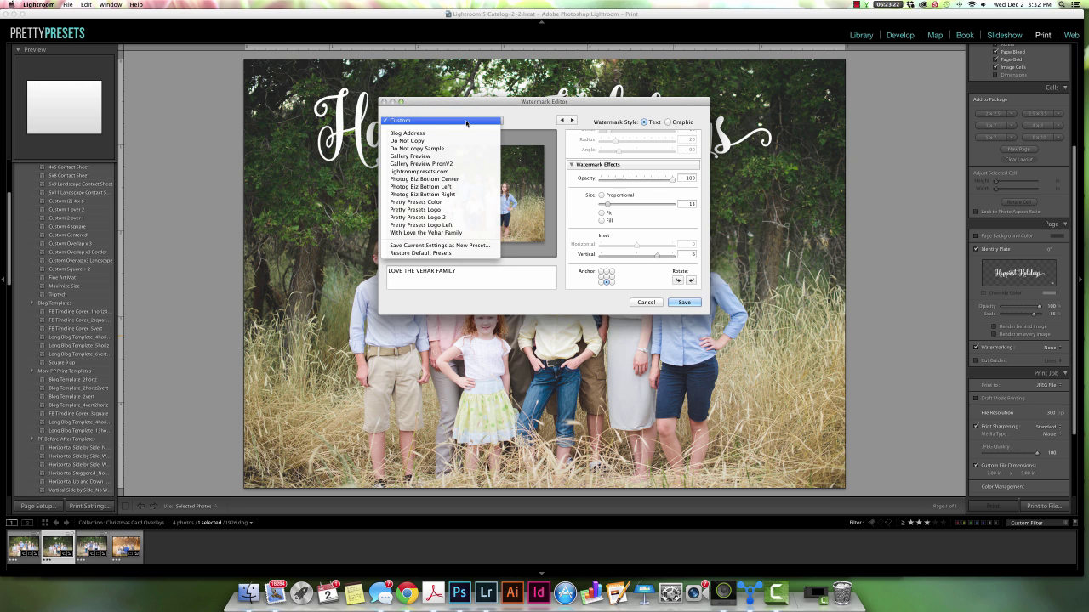
click(461, 245)
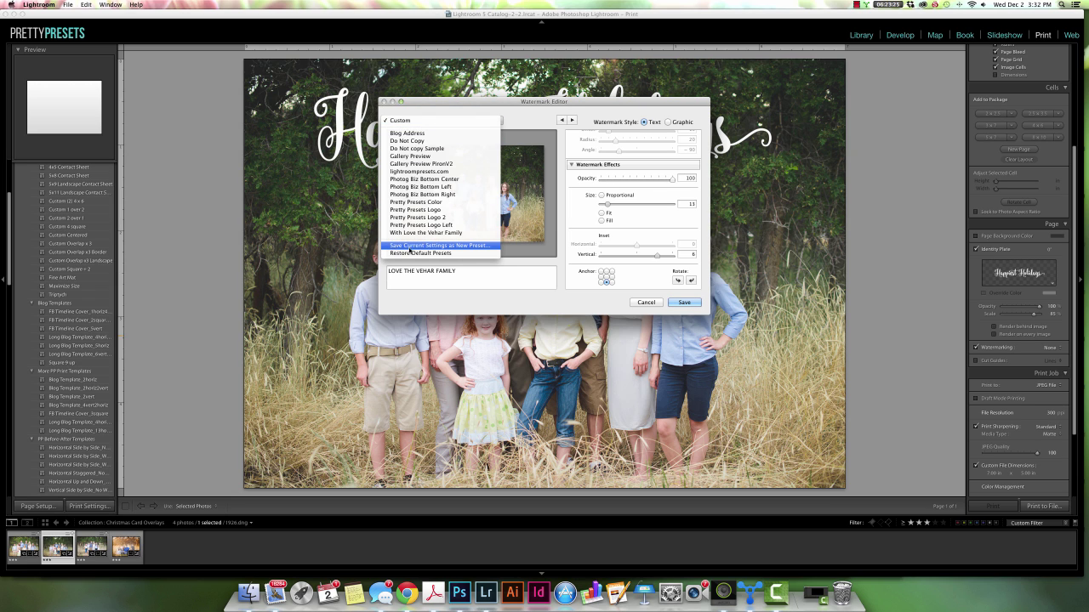
click(444, 247)
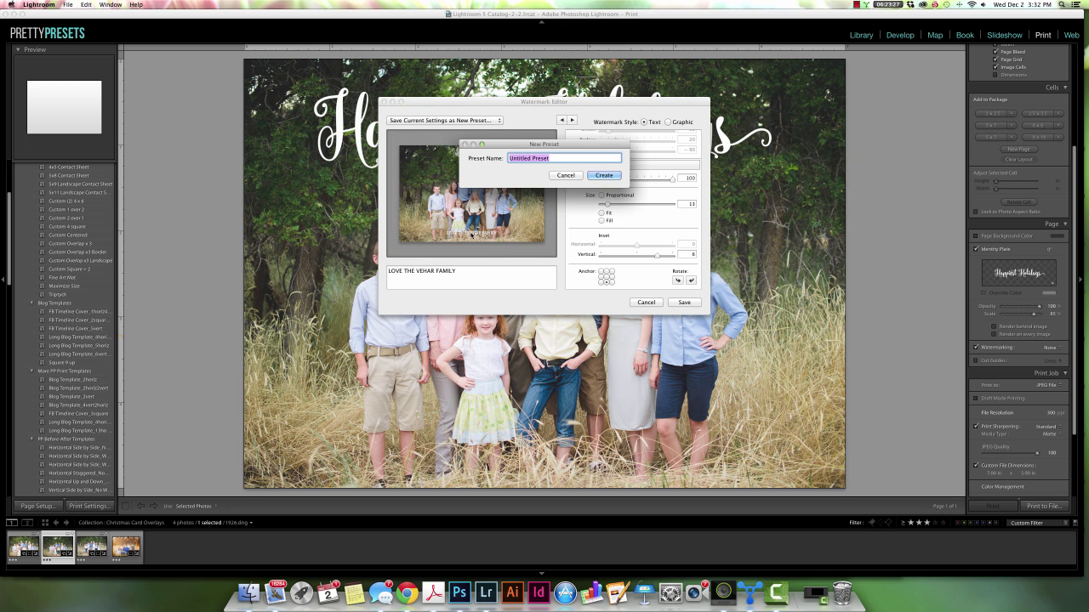
text(Vehar Family)
click(611, 176)
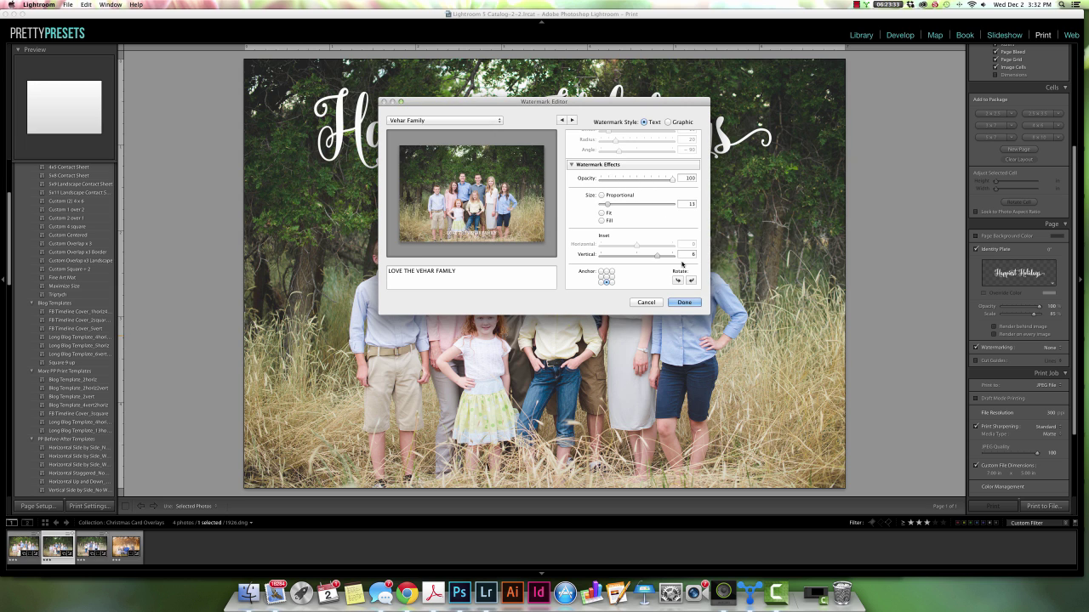
Step: Try the Semibold Italic style on the watermark text, then set it to Semibold
scroll(625, 253, up, 8)
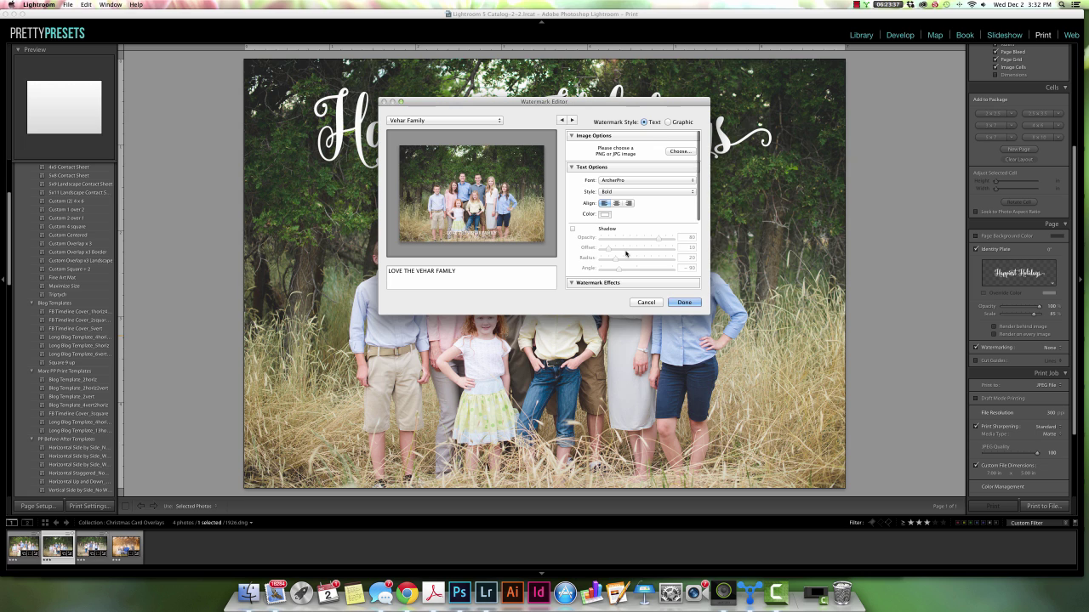
click(621, 194)
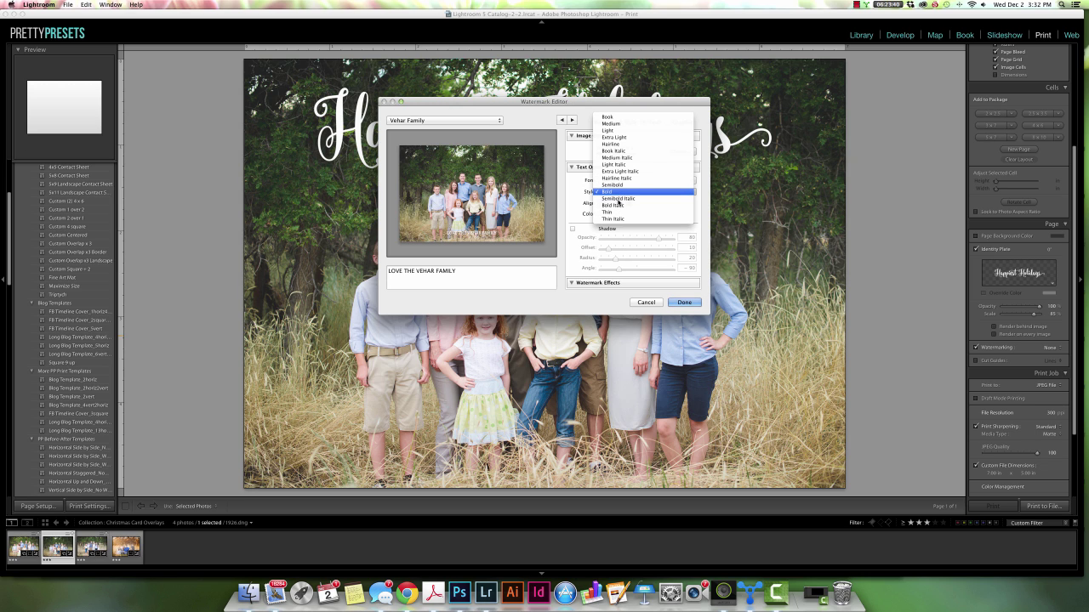
click(619, 198)
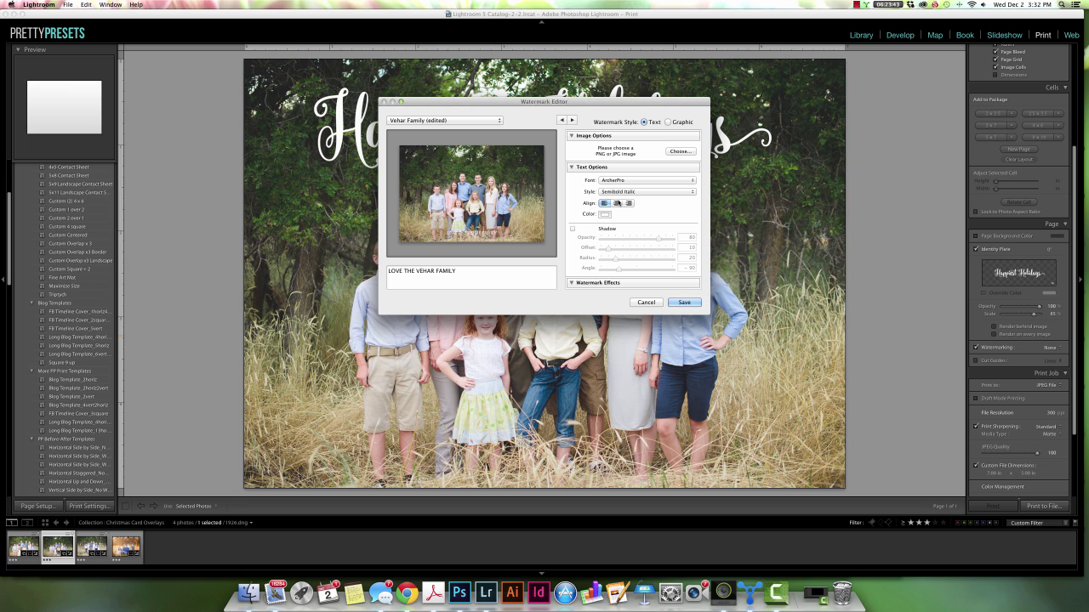
click(621, 192)
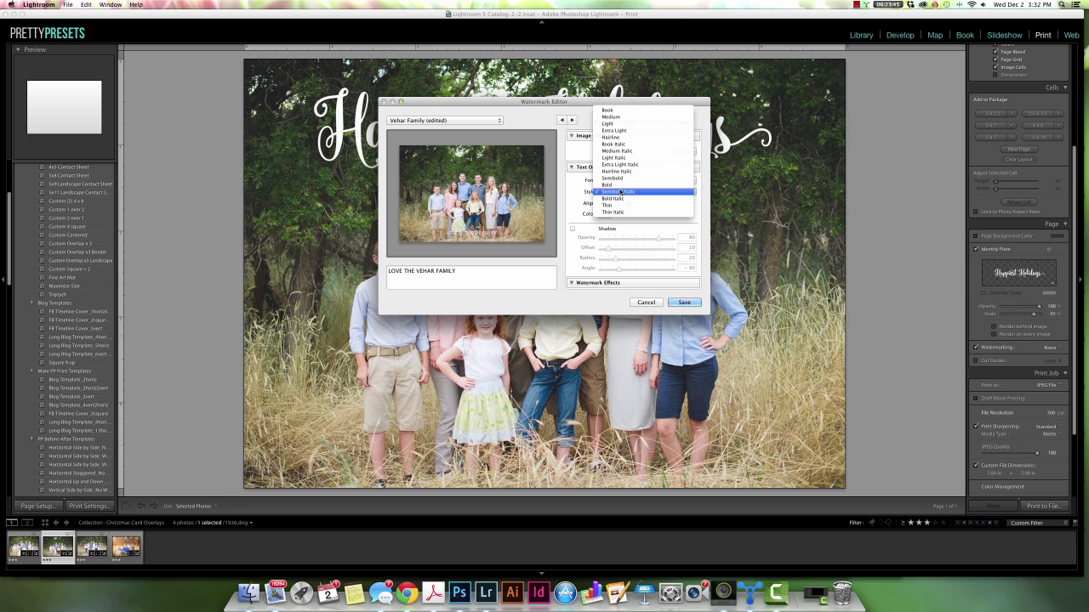
click(621, 178)
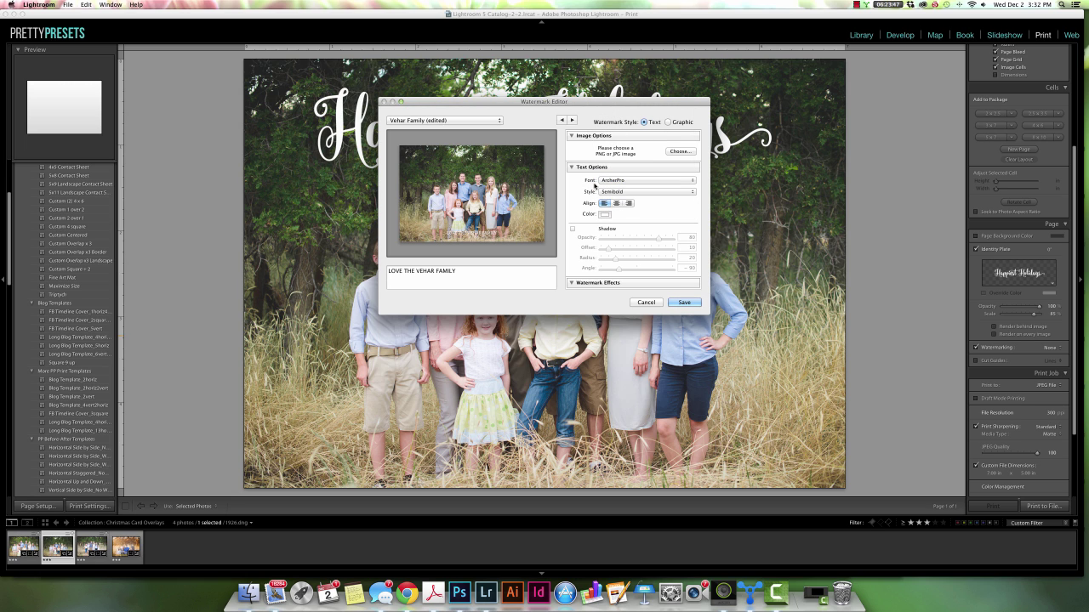
Step: Update the family watermark preset with the edited style and apply it to the card
click(420, 122)
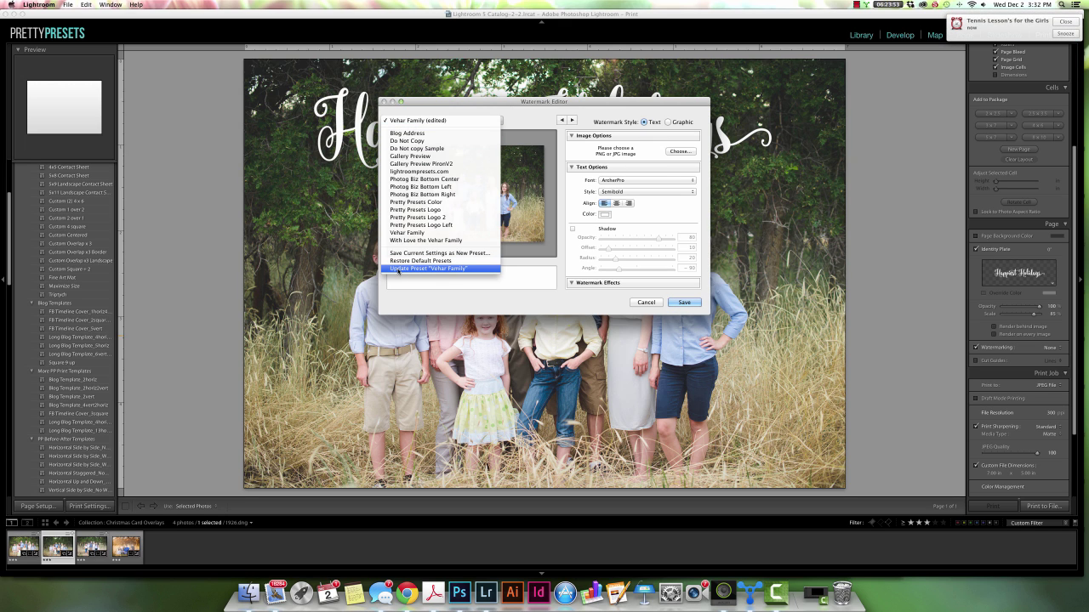
click(451, 270)
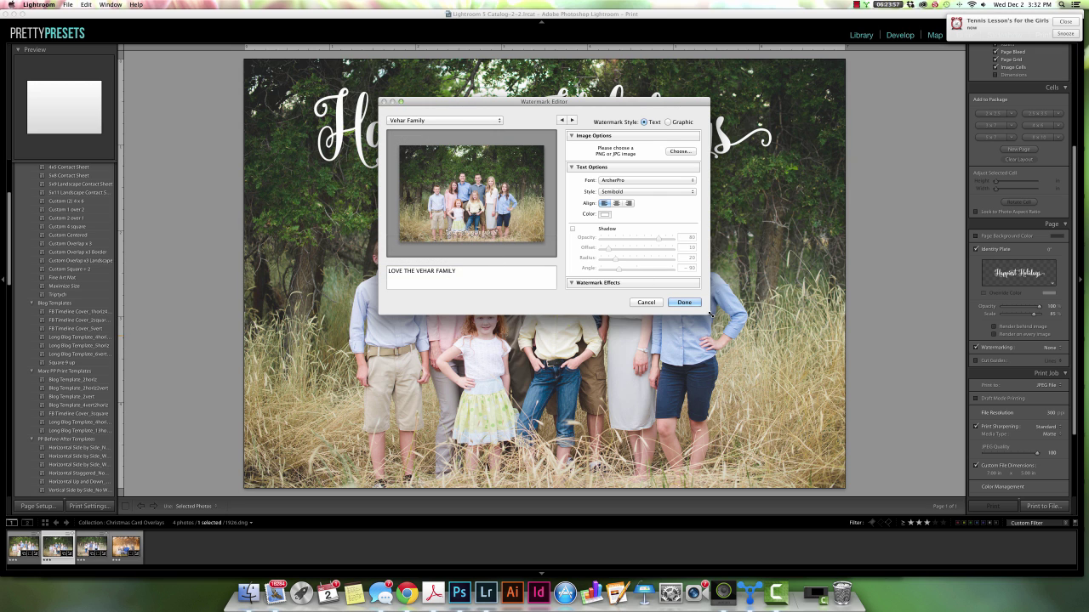
click(685, 303)
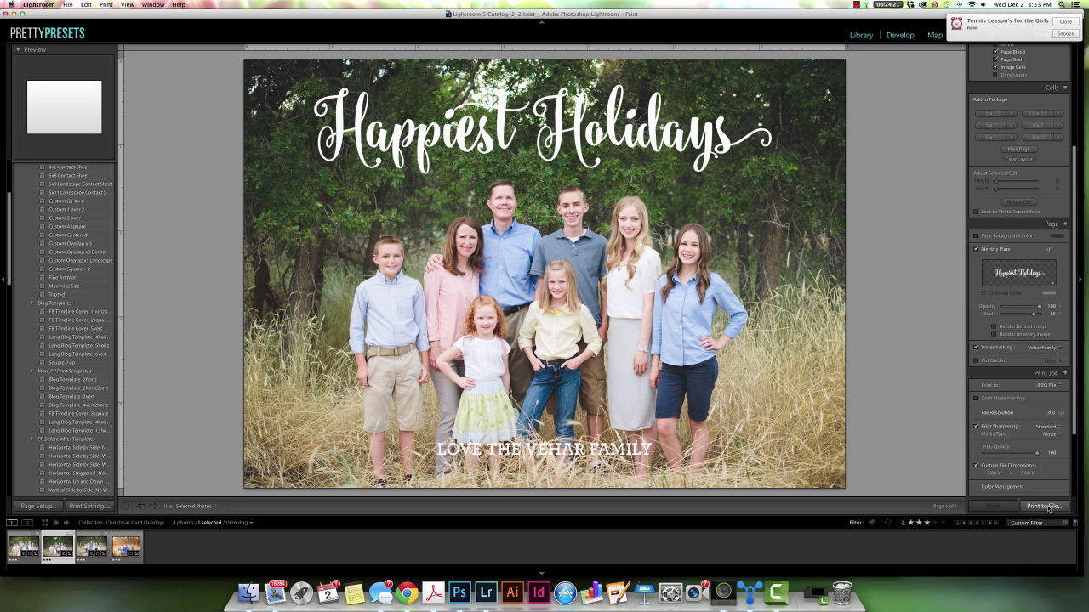
Step: Turn off print sharpening in the card's print job settings
scroll(1026, 483, down, 1)
scroll(1030, 488, down, 2)
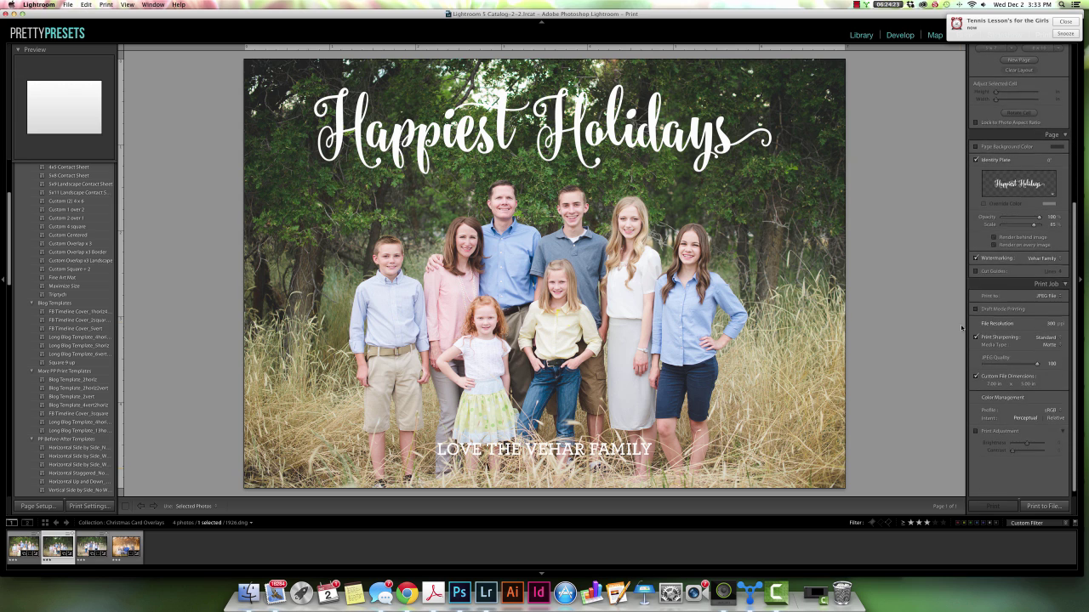
click(977, 337)
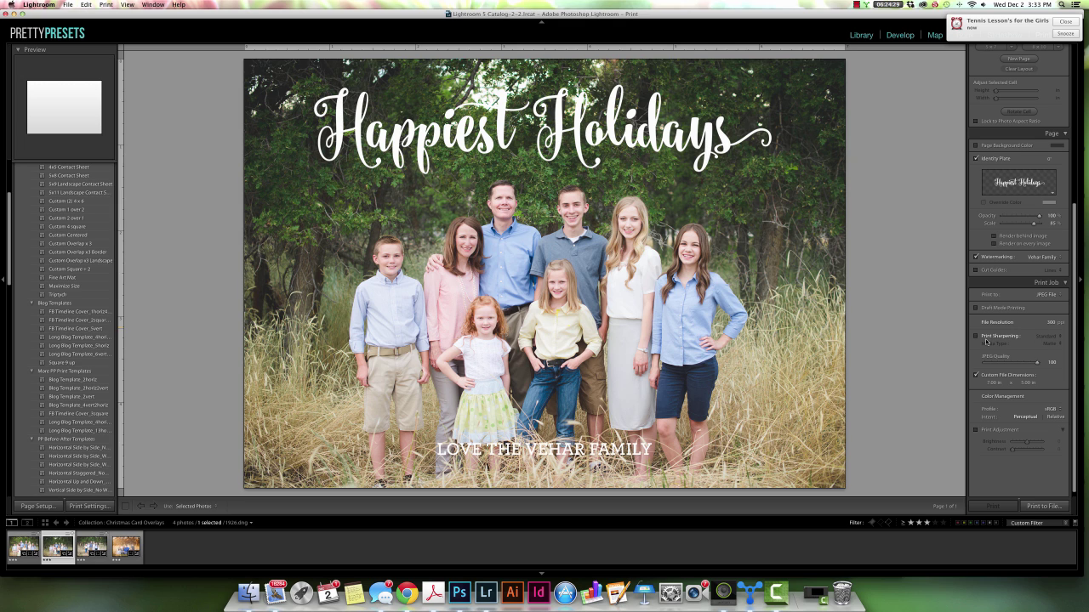
Step: Print the card to a JPEG file on the Desktop, named with the family's surname followed by Christmas Card
click(1044, 506)
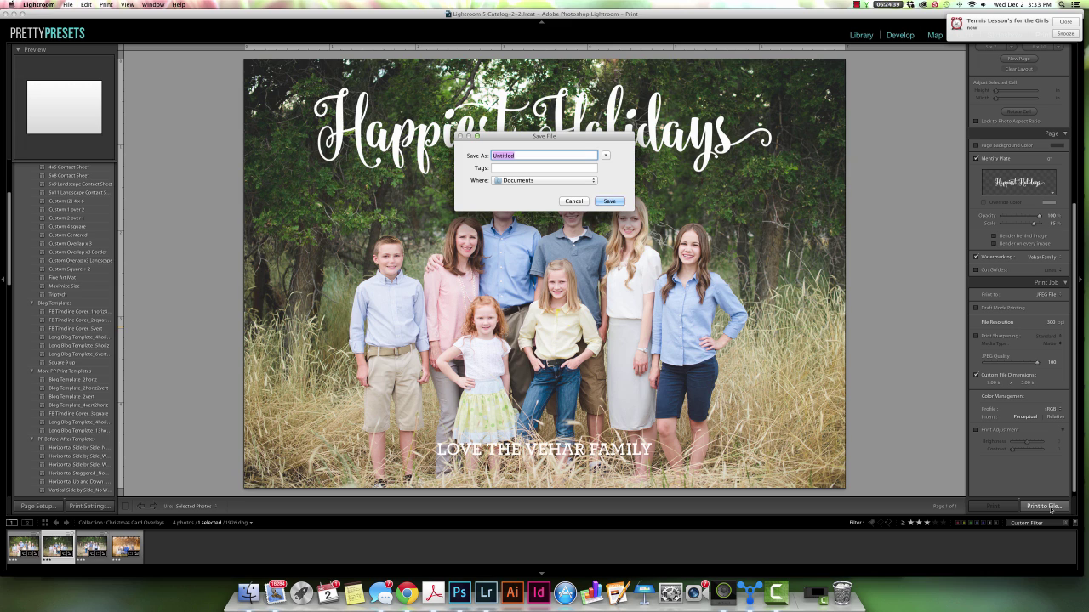
text(Vehar Christmas Card)
click(563, 181)
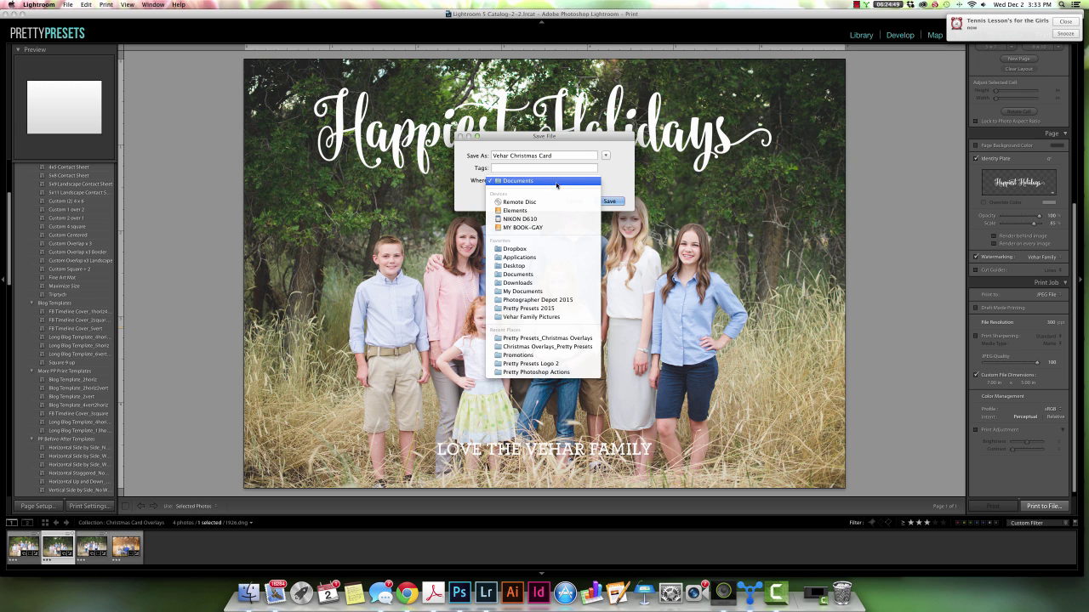
click(520, 268)
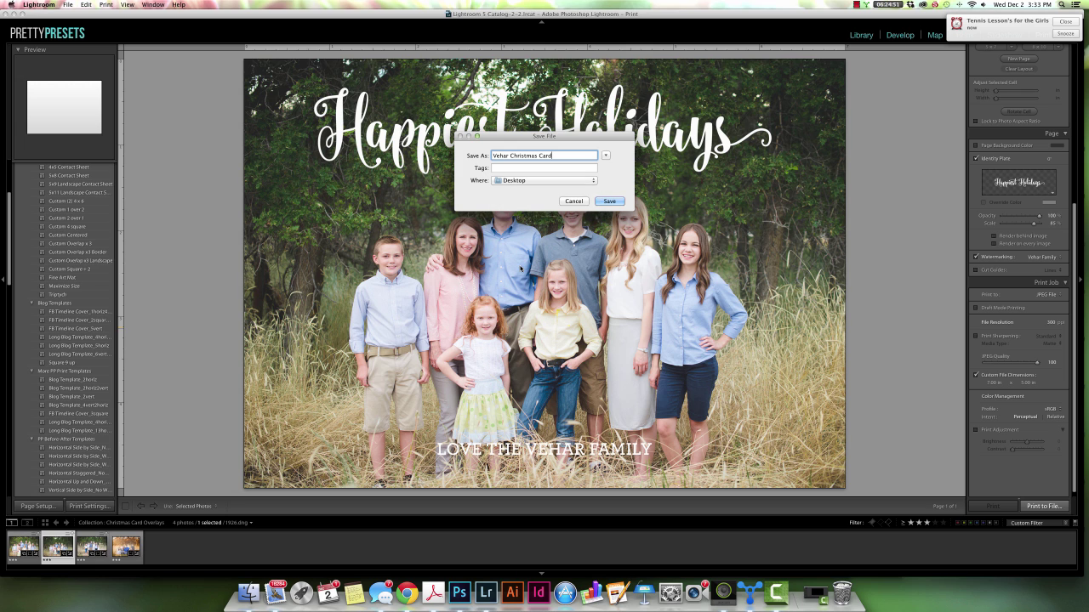
click(611, 202)
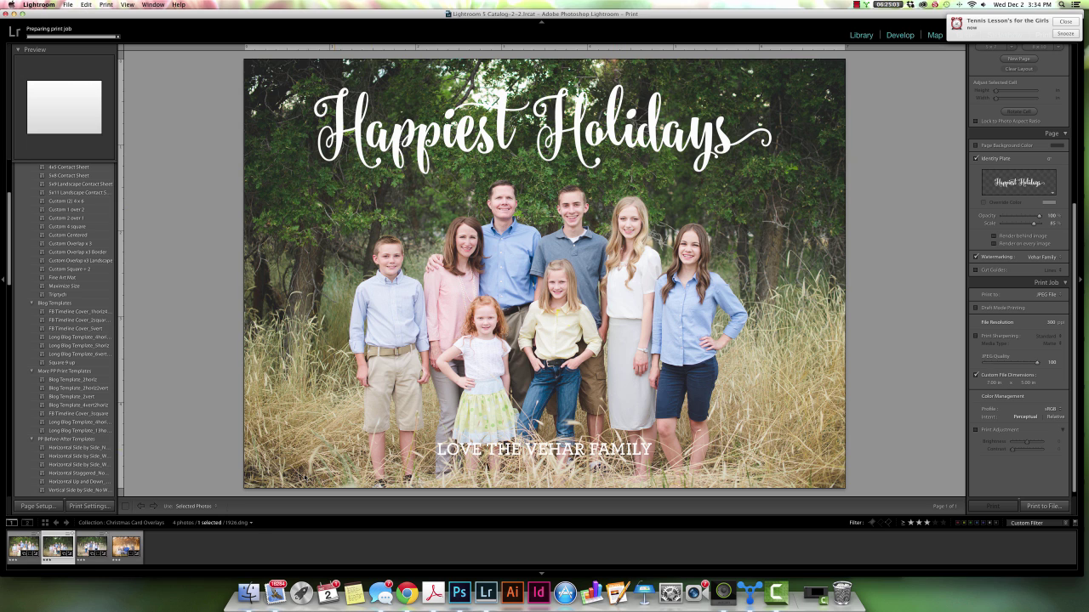
Step: Switch to Finder, locate the exported Christmas card JPEG on the Desktop, and close the window
click(248, 593)
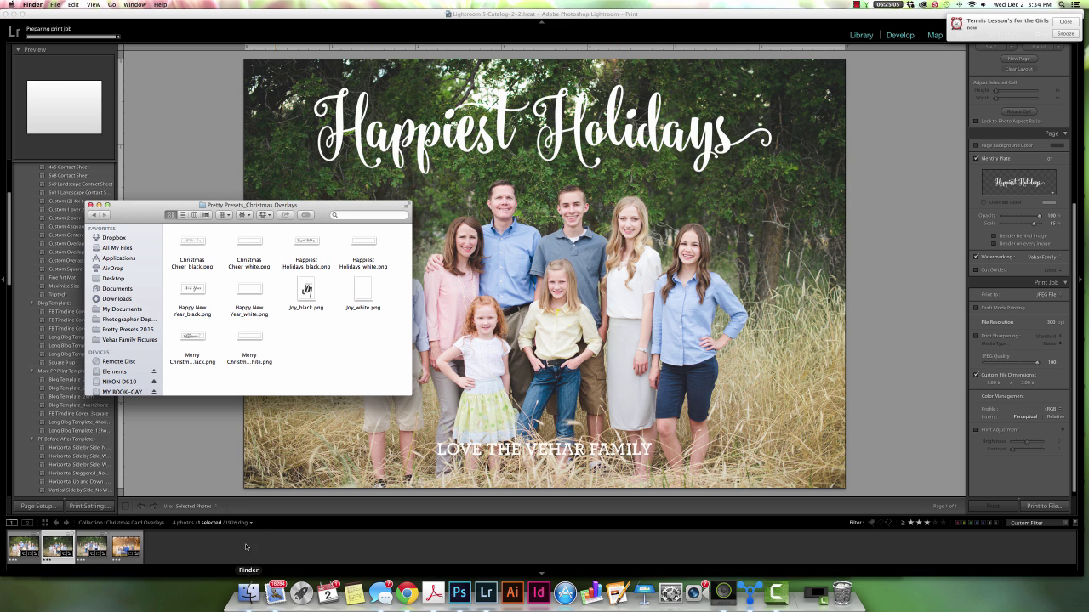
click(112, 279)
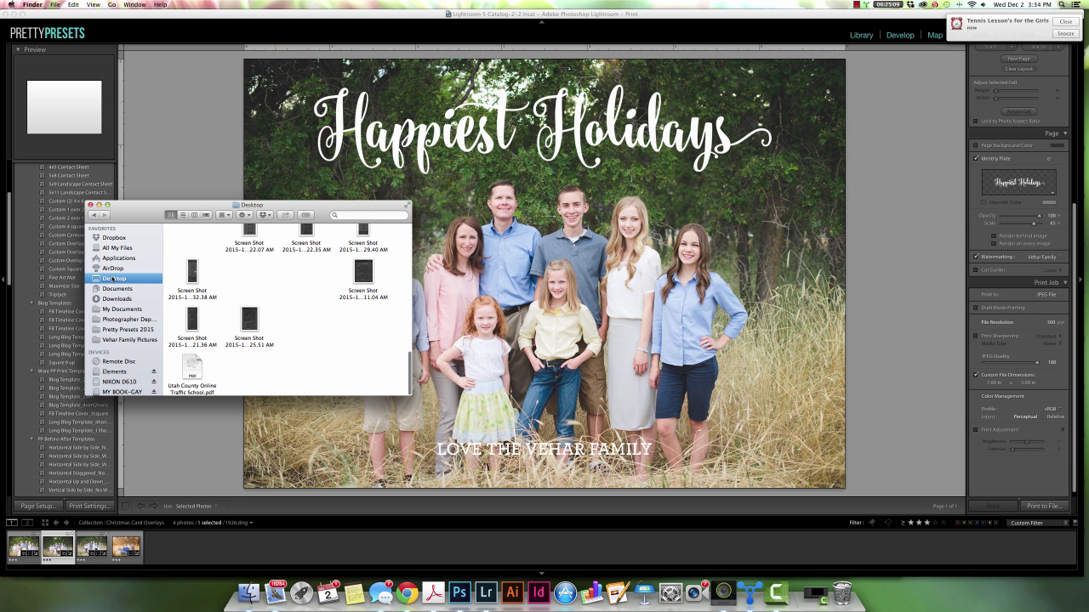
scroll(215, 314, up, 10)
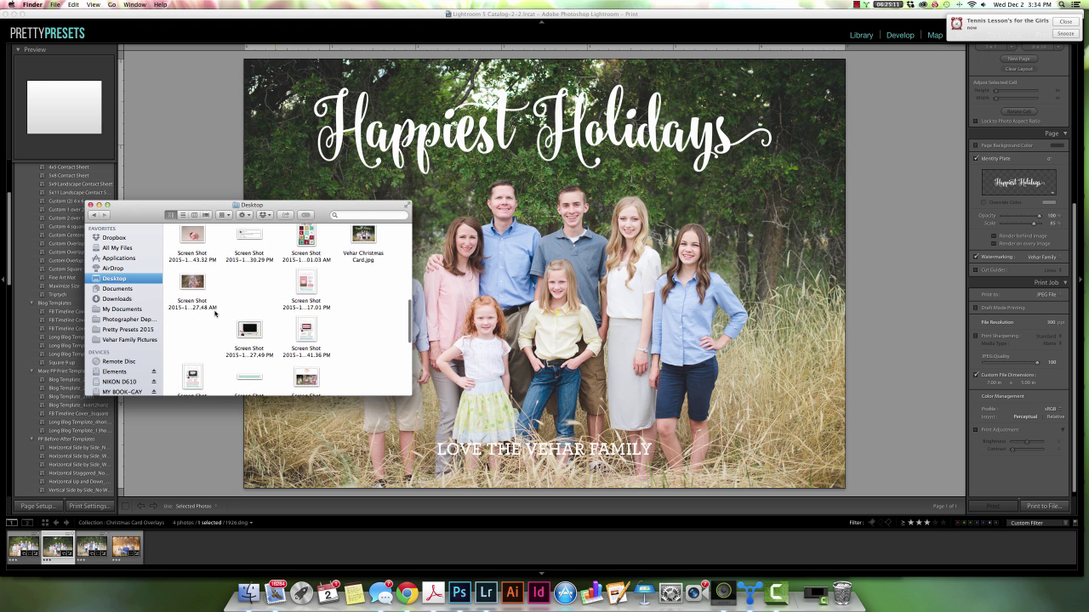
scroll(349, 334, down, 3)
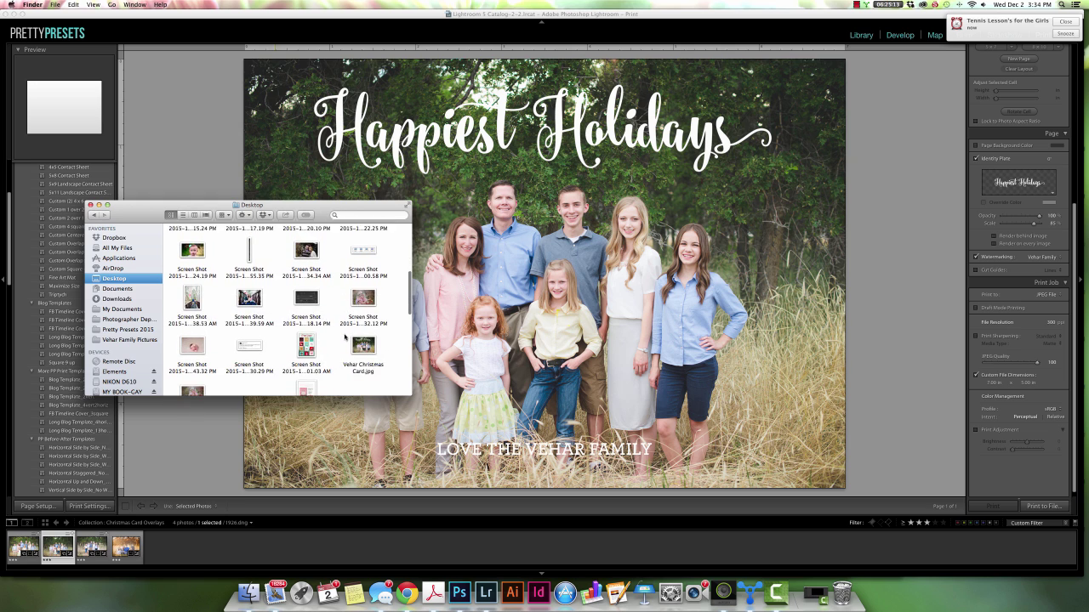
click(363, 340)
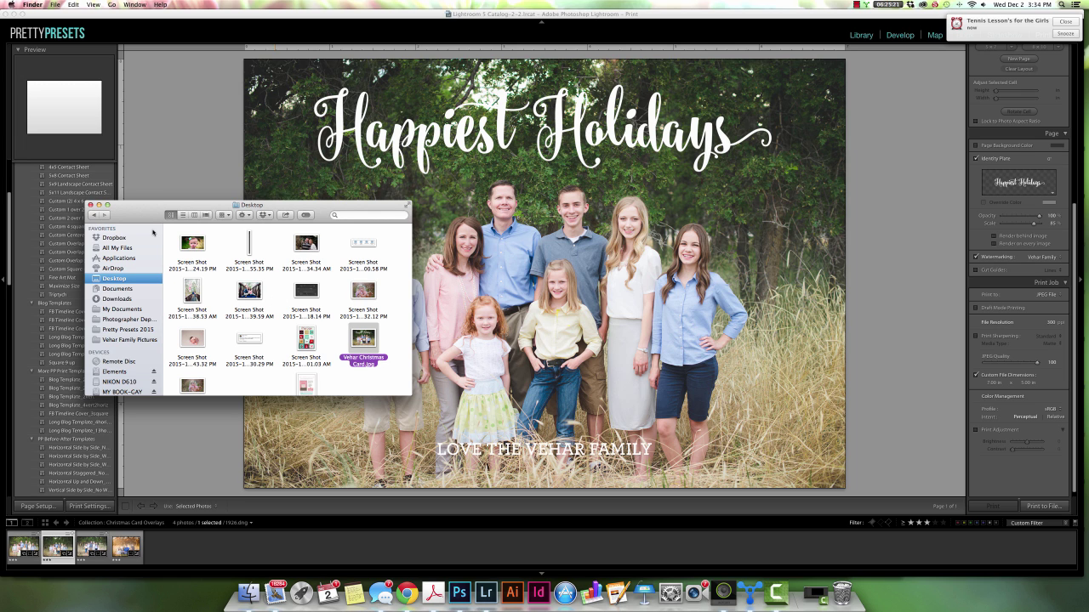
key(super+w)
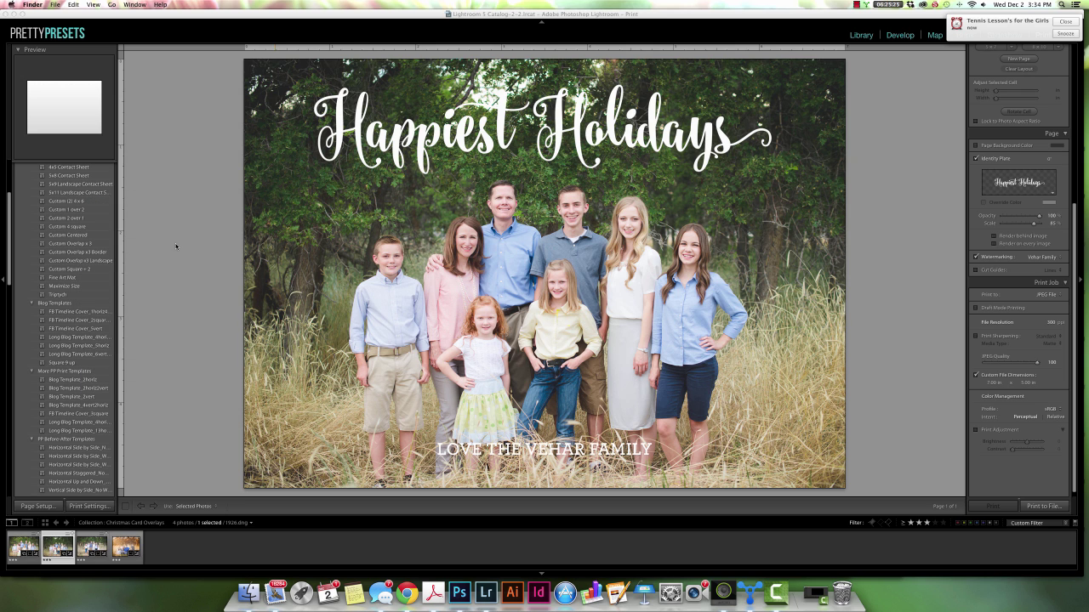